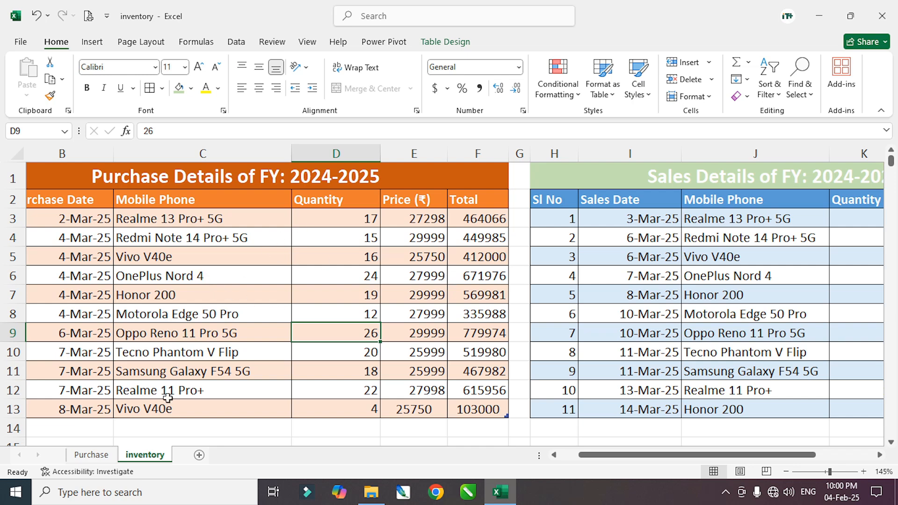
- Compare the Purchase sheet's purchase and sales summaries with the detail tables on the inventory sheet
click(92, 455)
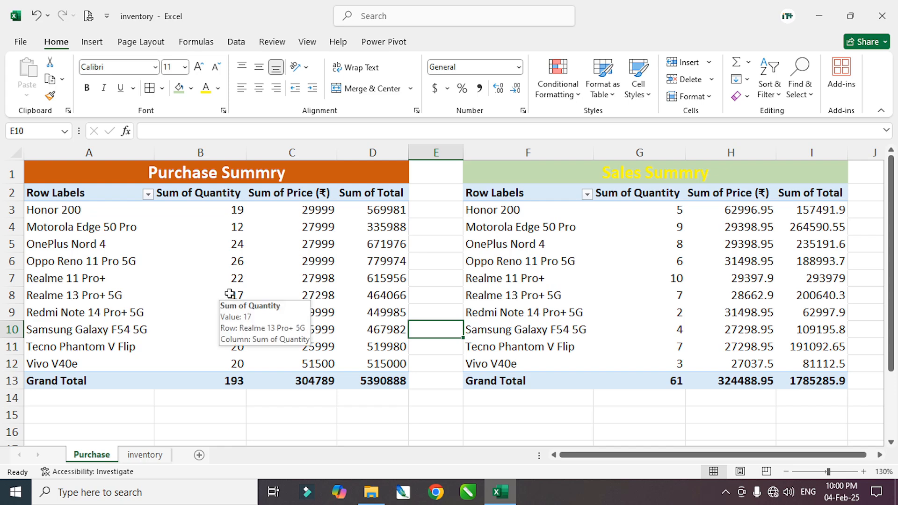
click(145, 458)
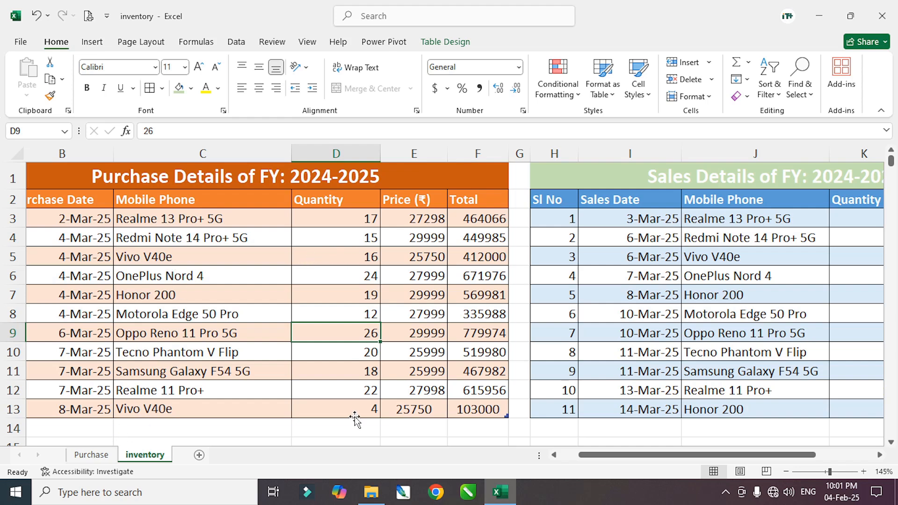
click(92, 455)
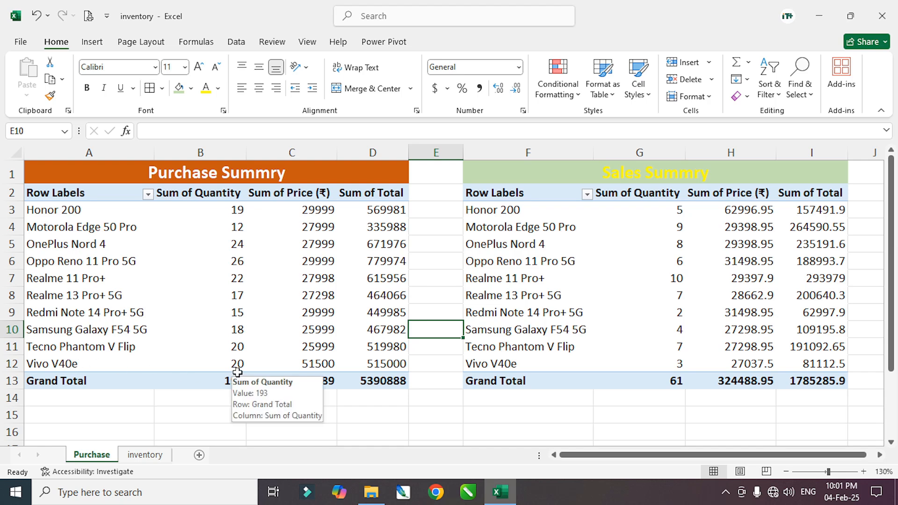
click(142, 461)
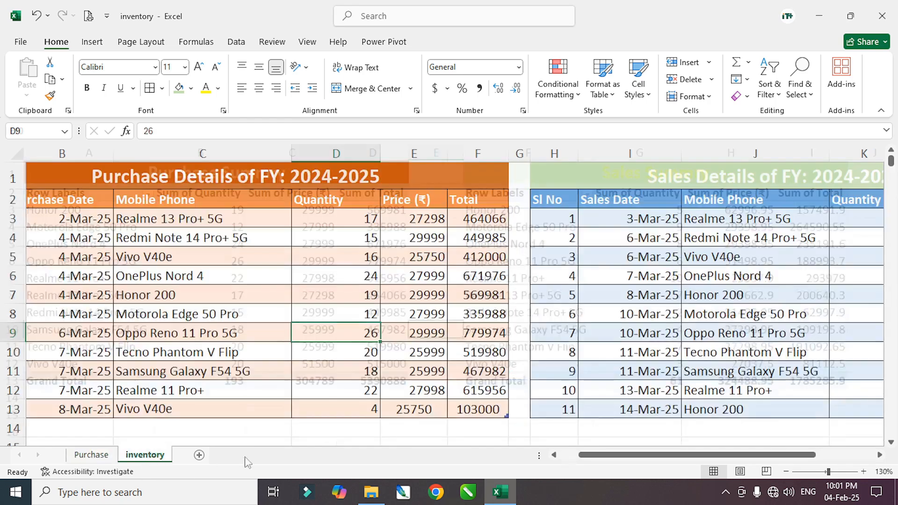
drag(715, 456, 778, 458)
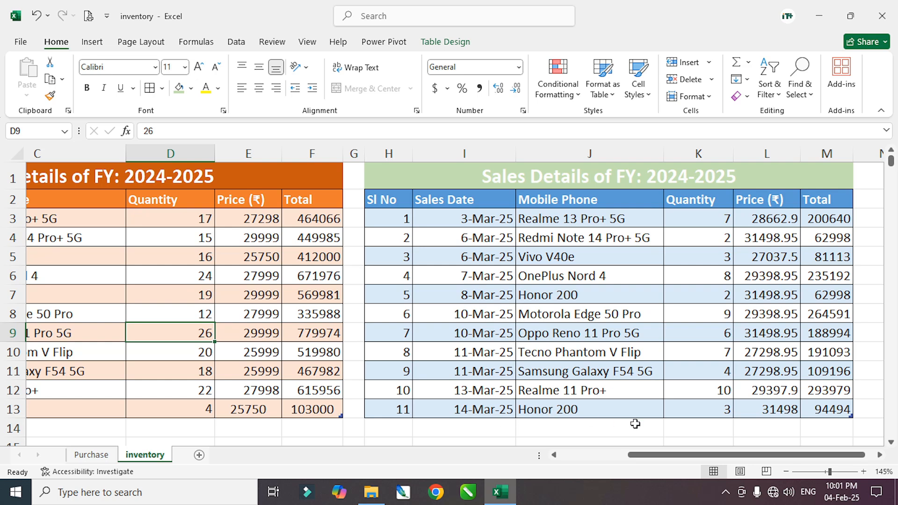
click(103, 458)
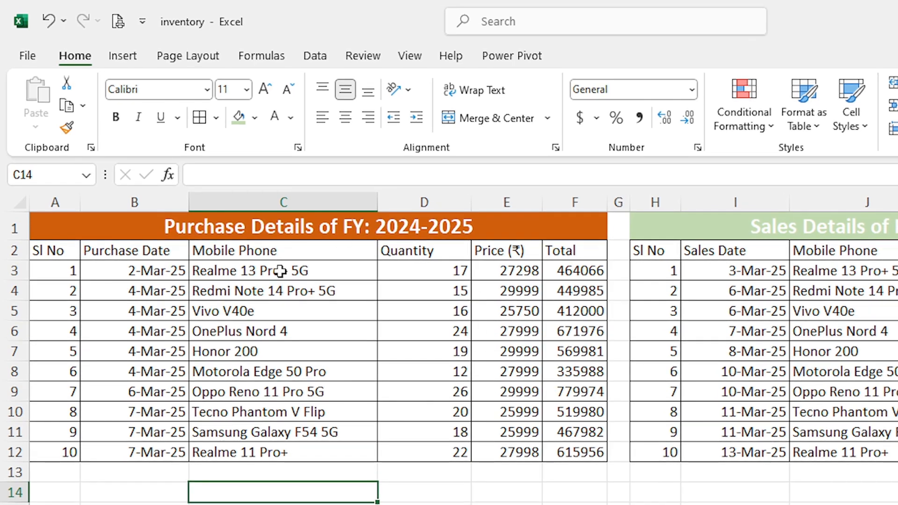
- Convert the purchase details range A2:F12 into a table with headers and hide its filter buttons
drag(65, 251, 560, 445)
drag(56, 251, 538, 393)
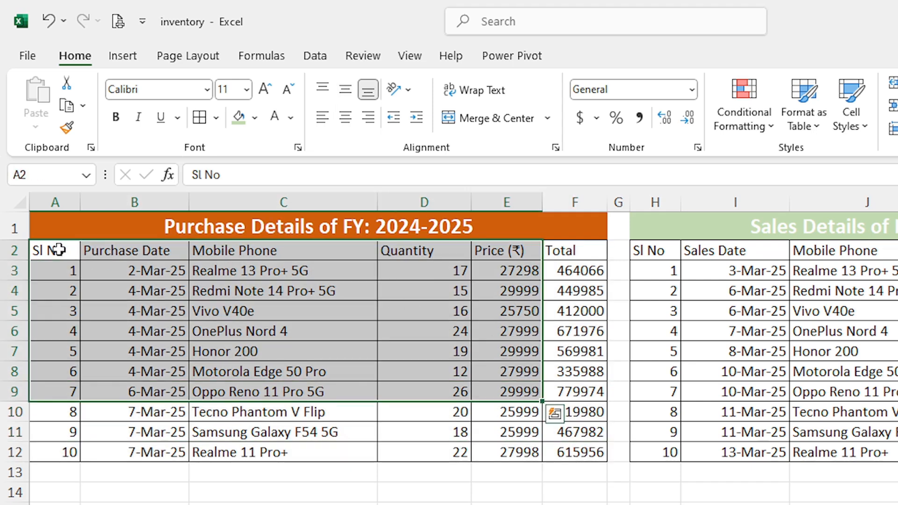
drag(56, 251, 570, 457)
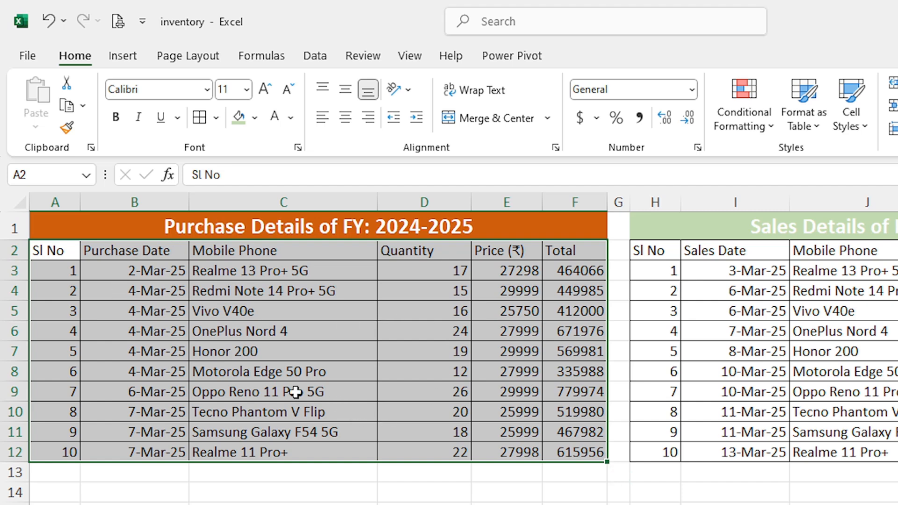
click(133, 60)
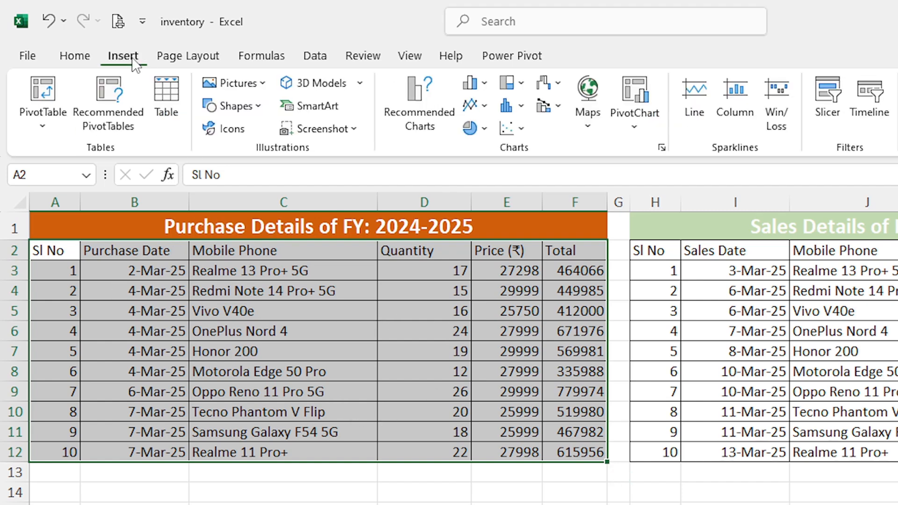
click(172, 104)
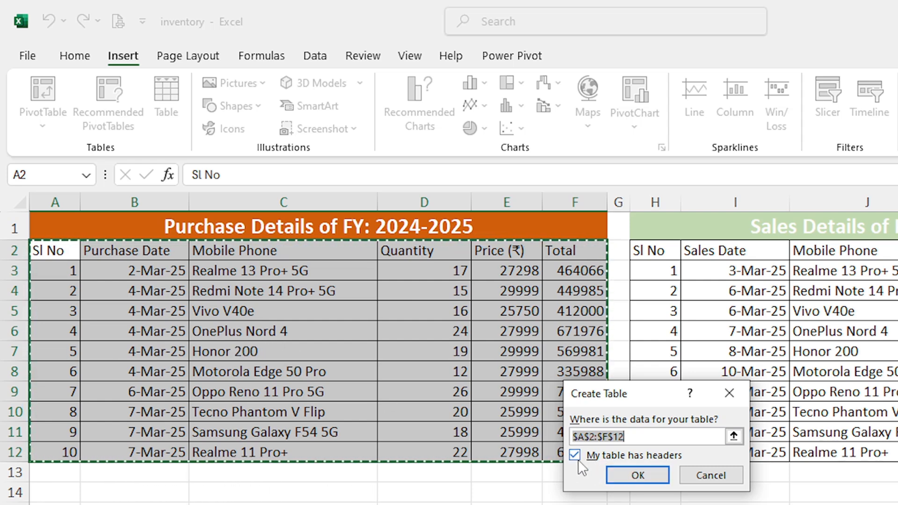
click(613, 476)
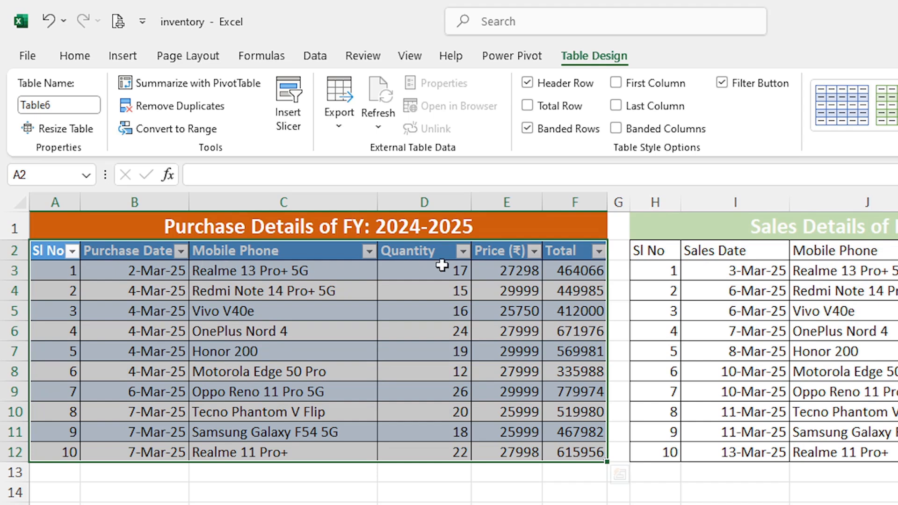
click(728, 87)
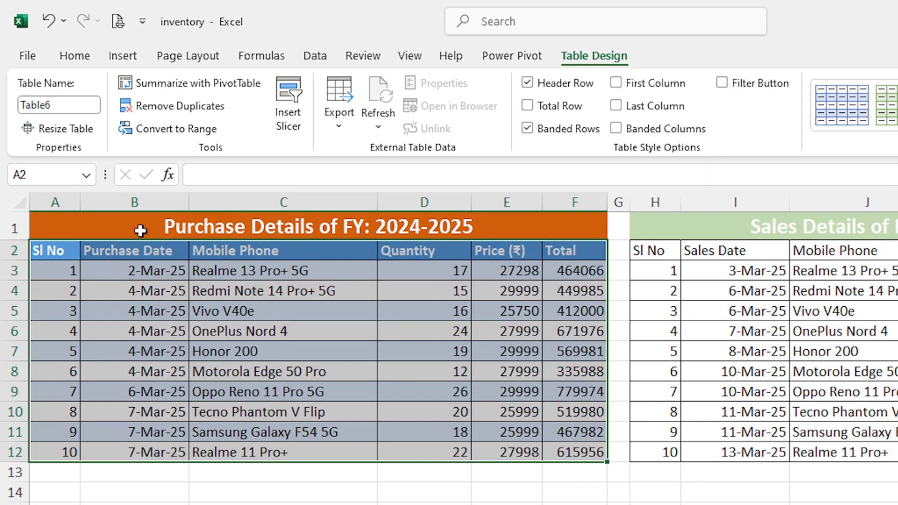
- Name the purchase details table Purchase and apply the orange banded table style to it
click(54, 105)
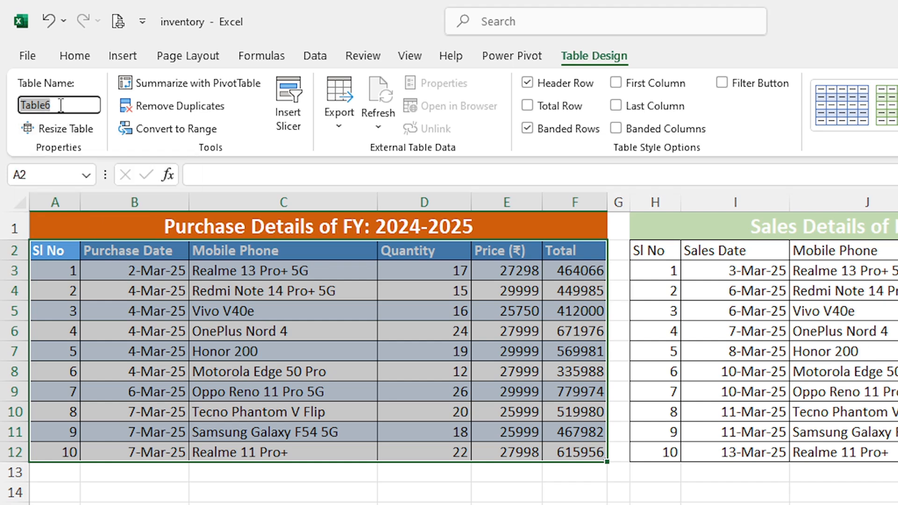
key(BackSpace)
text(Purchase)
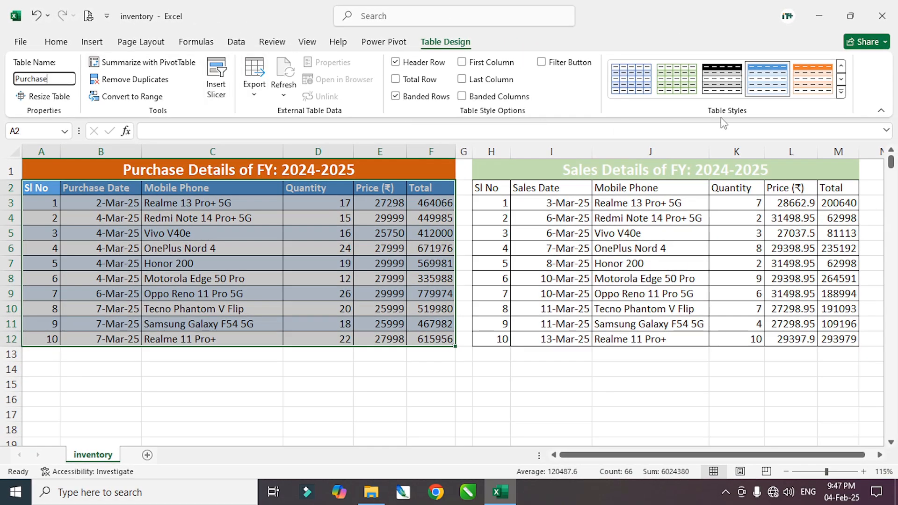
click(812, 79)
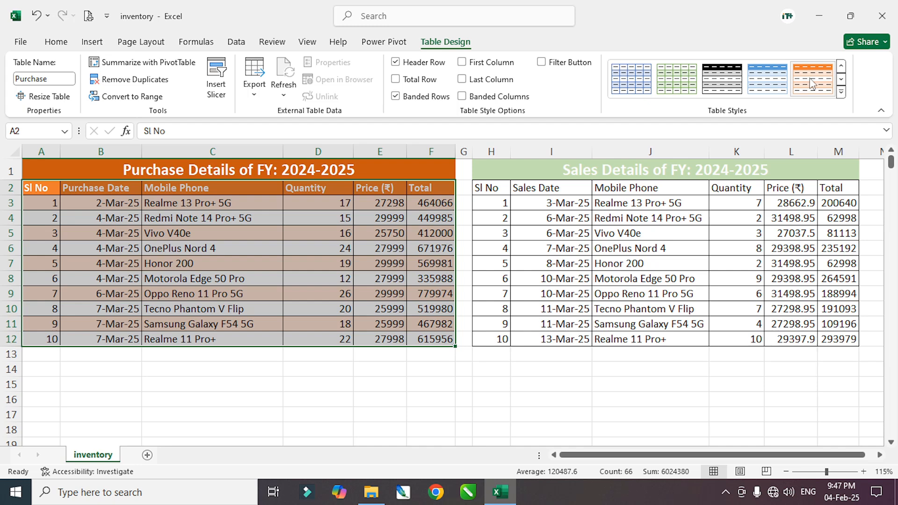
click(183, 231)
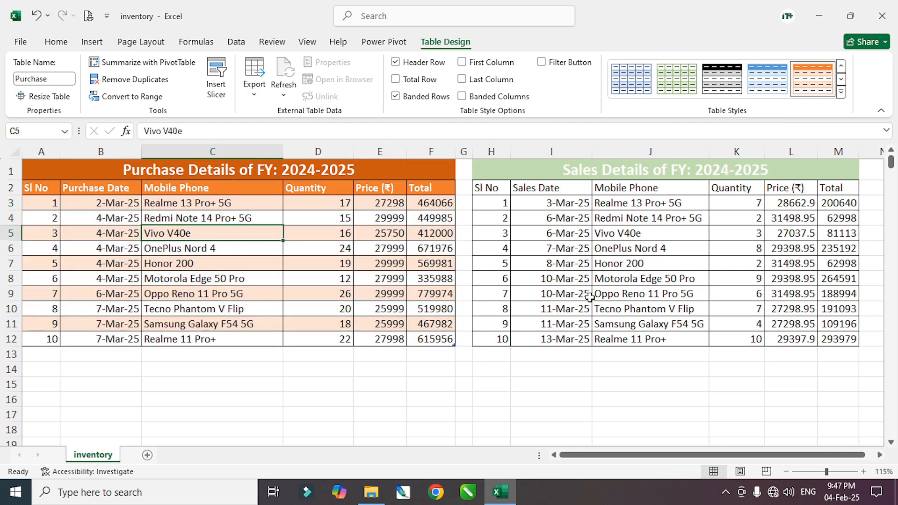
- Convert the sales details range H2:M12 into a table with headers and hide its filter buttons
click(603, 232)
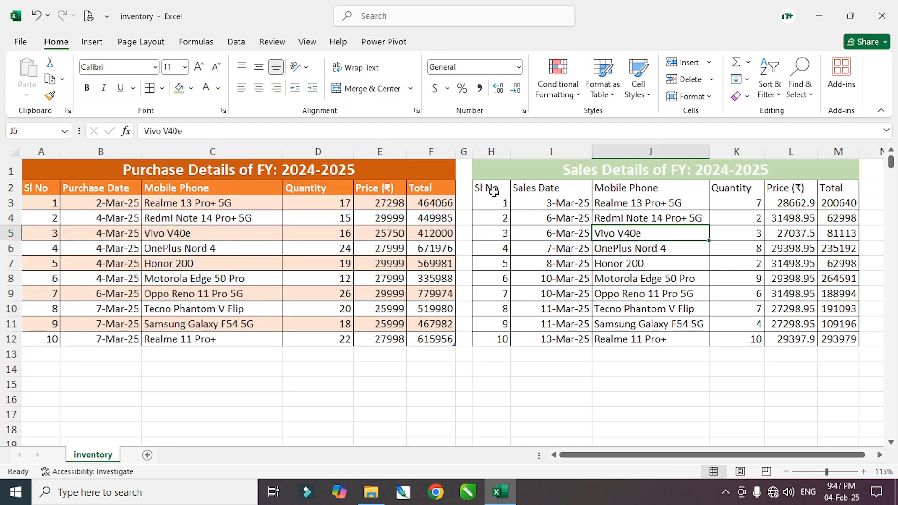
drag(493, 192, 839, 339)
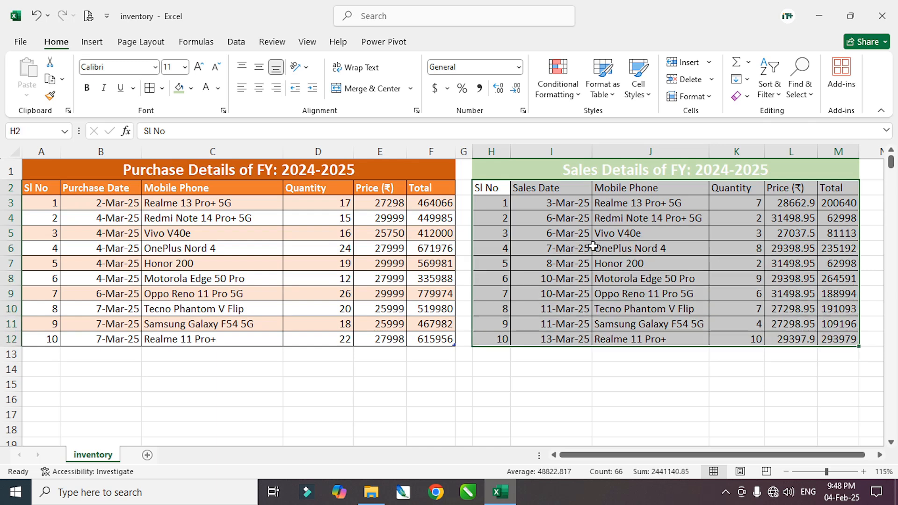
click(92, 42)
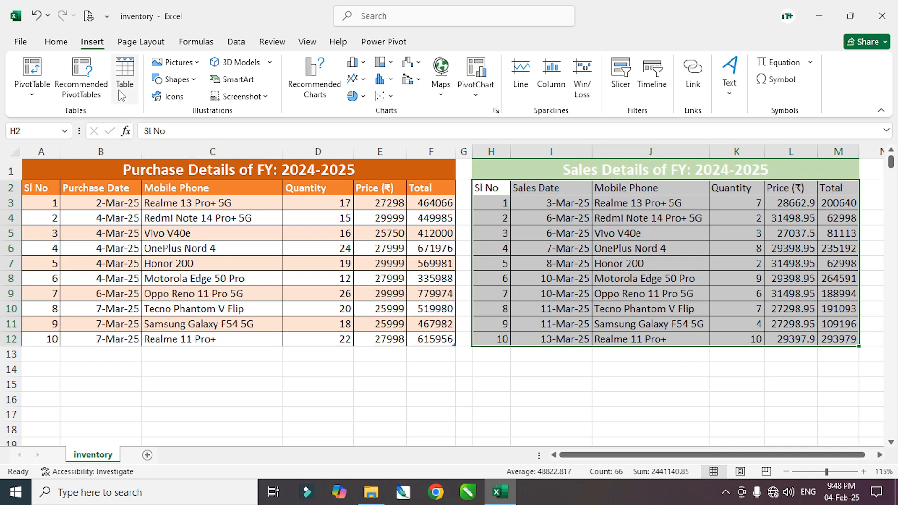
click(124, 75)
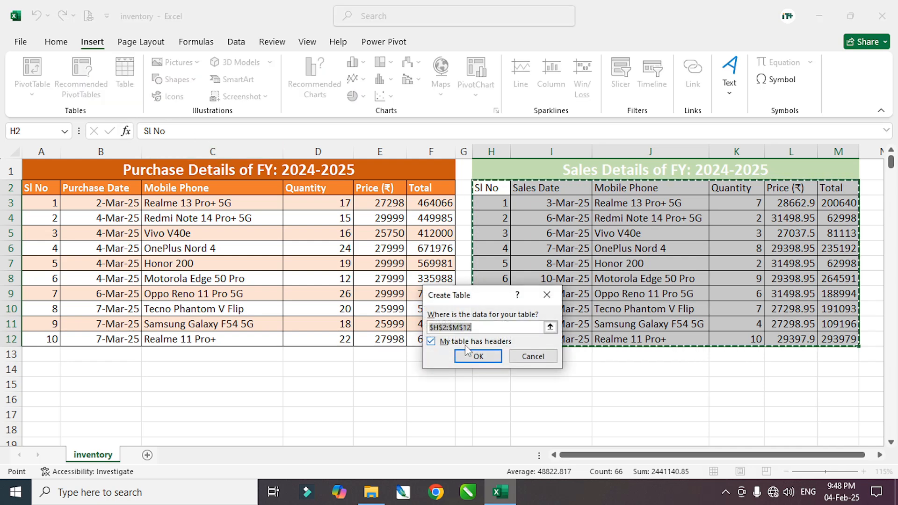
click(482, 356)
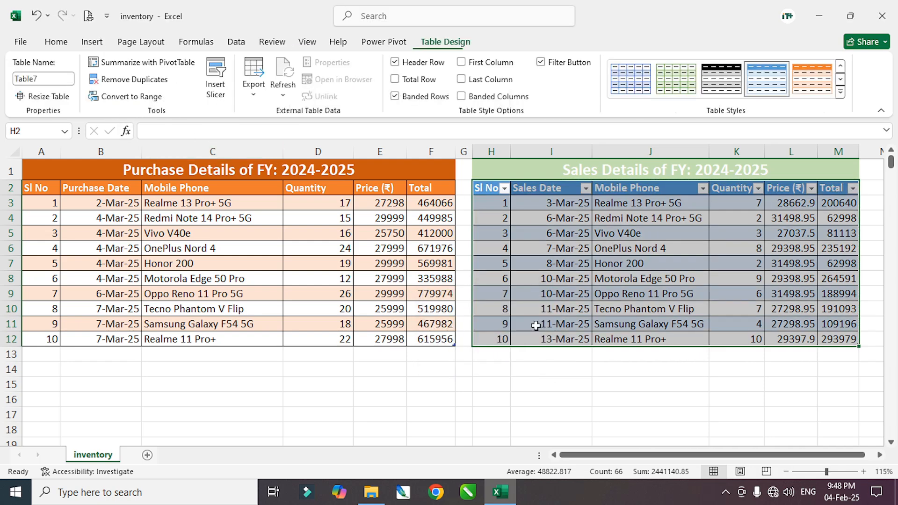
click(541, 62)
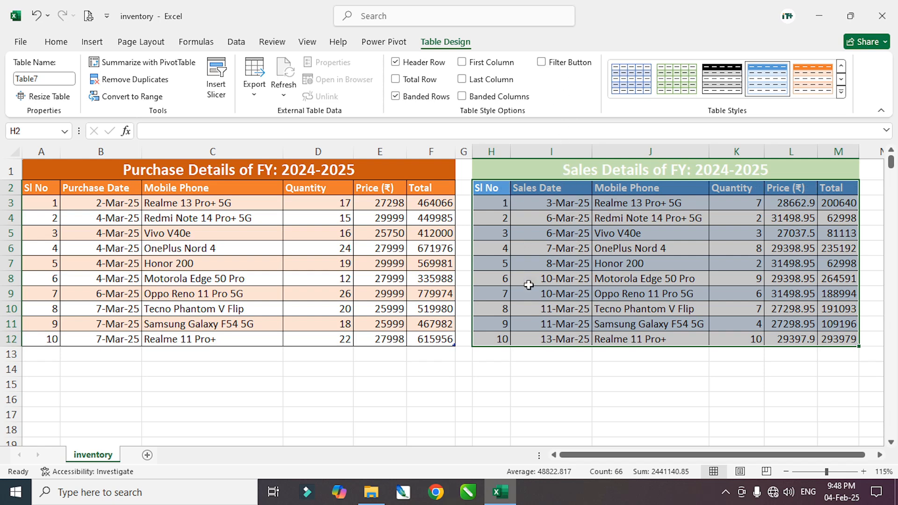
- Name the sales details table sales and check the table names of both the purchase and sales tables
click(51, 79)
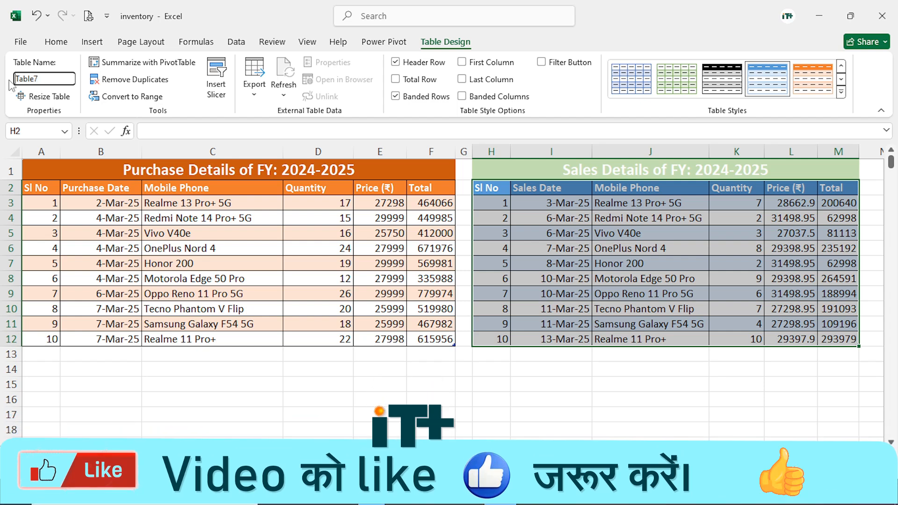
text(sale)
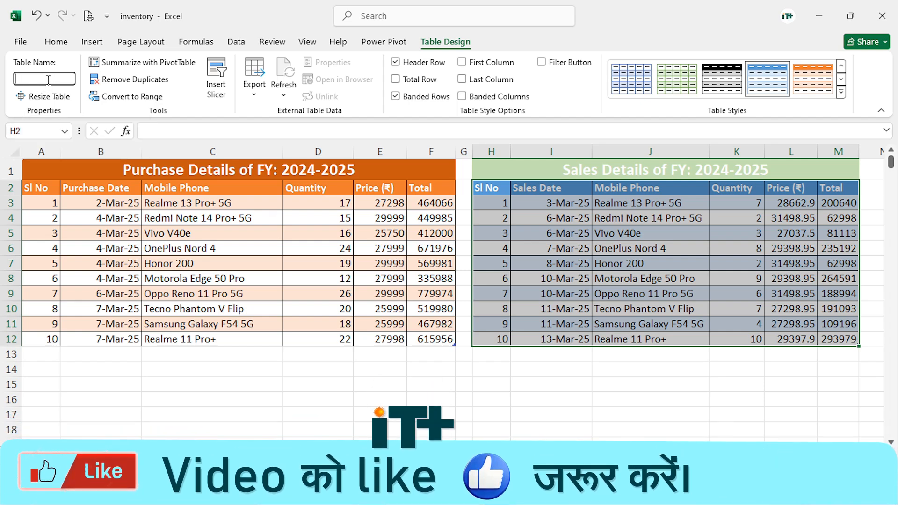
text(s)
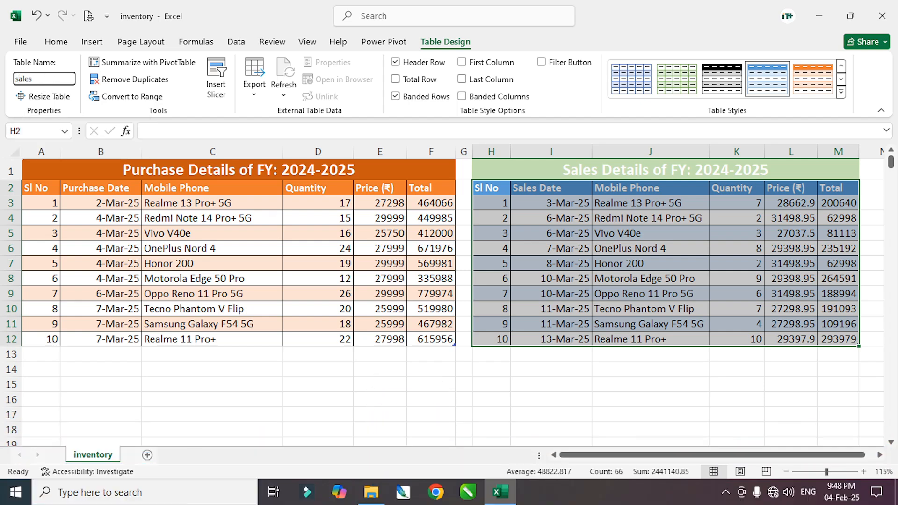
key(Return)
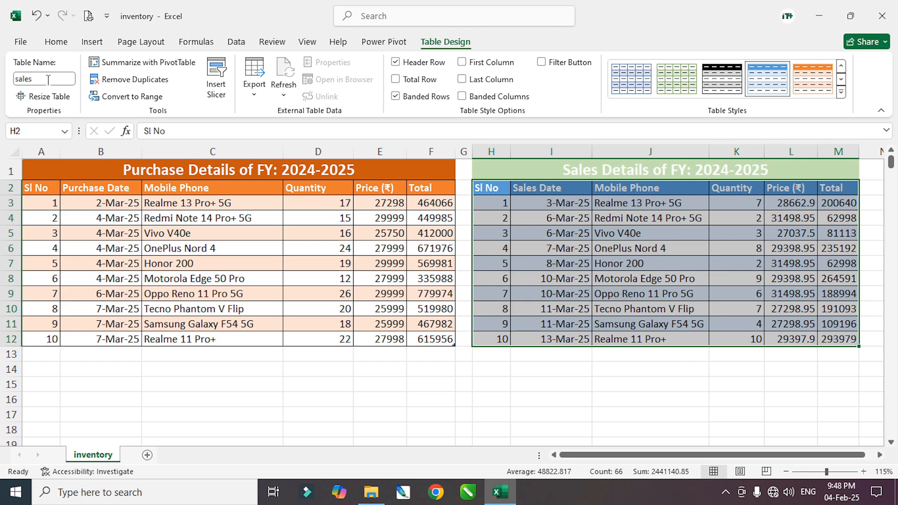
click(228, 235)
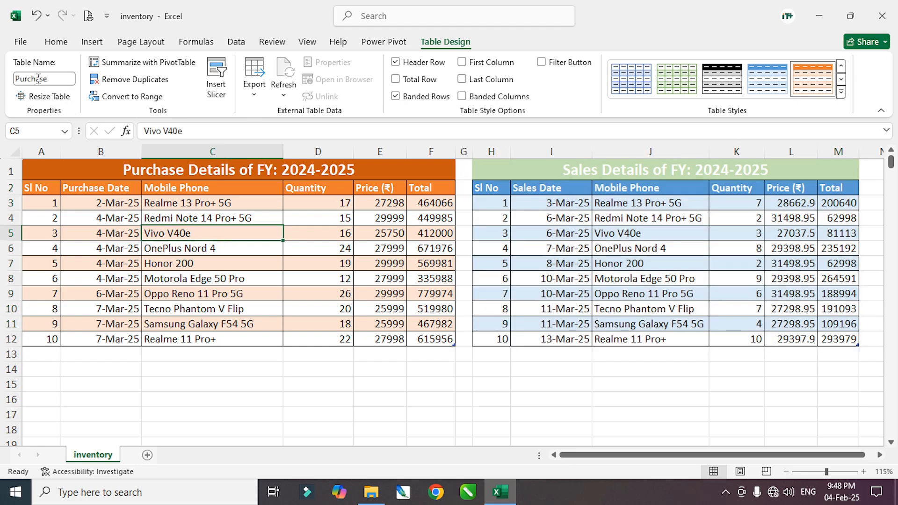
click(611, 260)
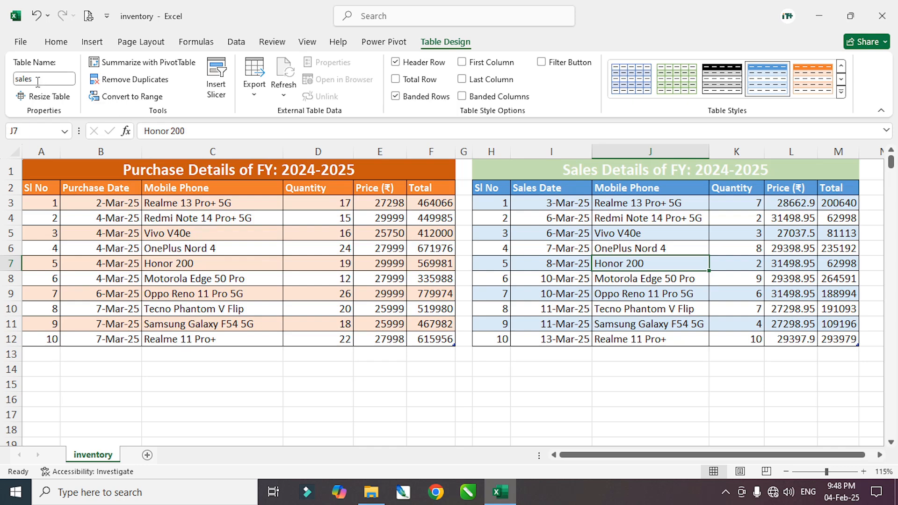
click(228, 369)
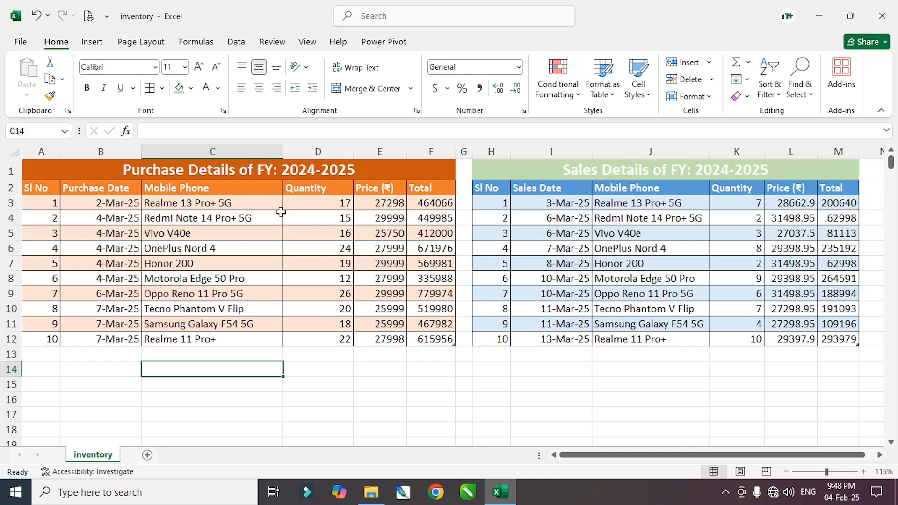
- Import data from the inventory Excel workbook stored on the Desktop, starting from a cell in the purchase table
click(182, 247)
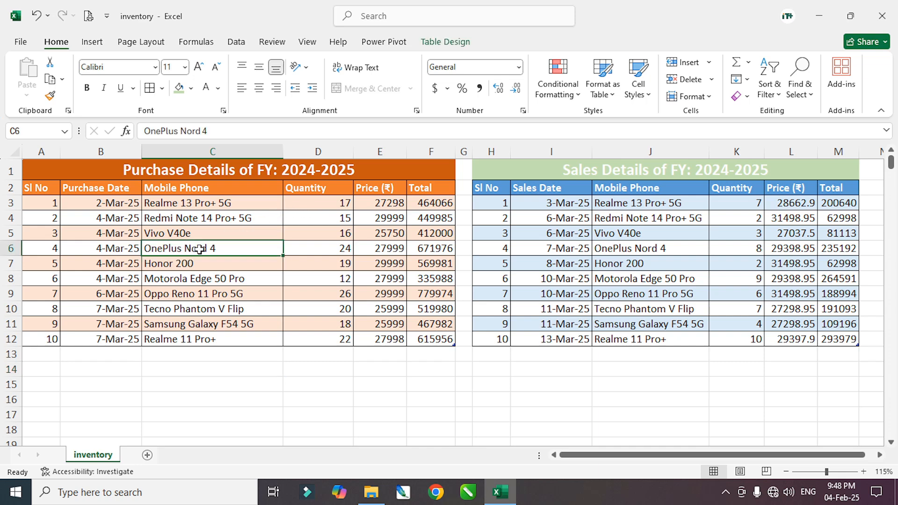
click(236, 43)
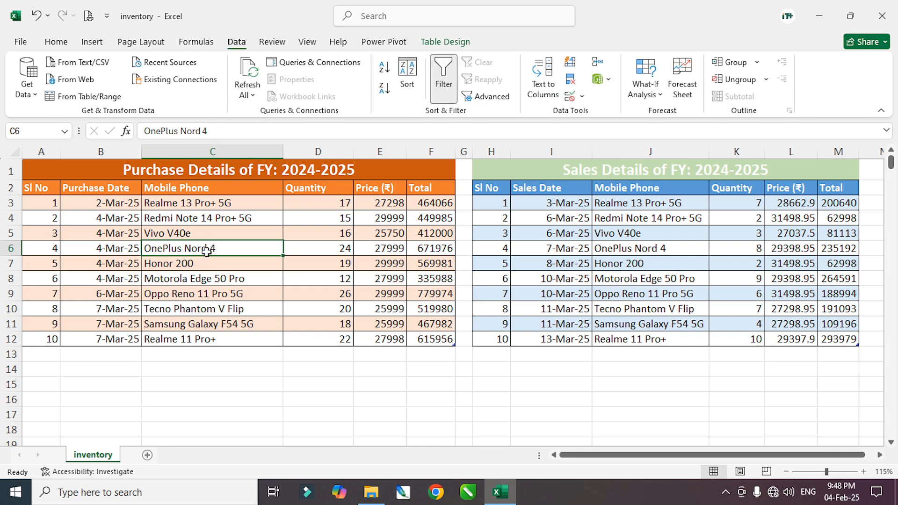
click(34, 97)
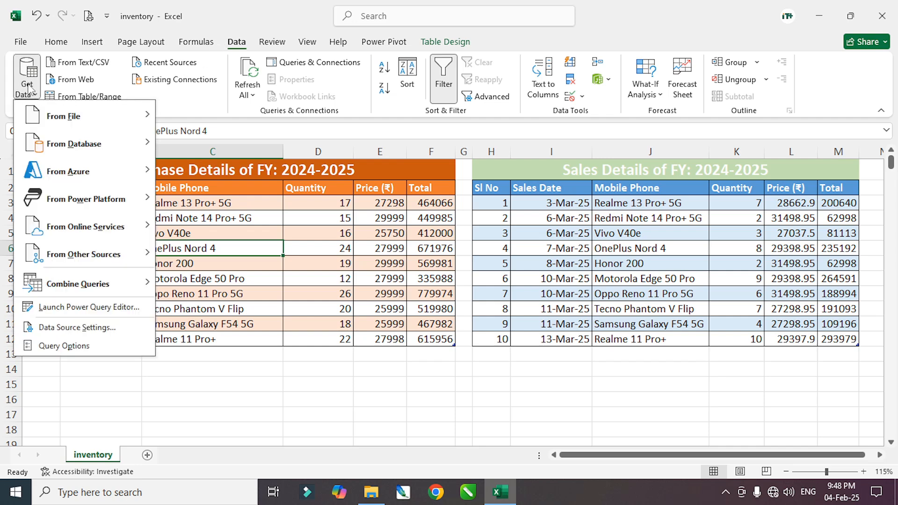
mouse_move(64, 117)
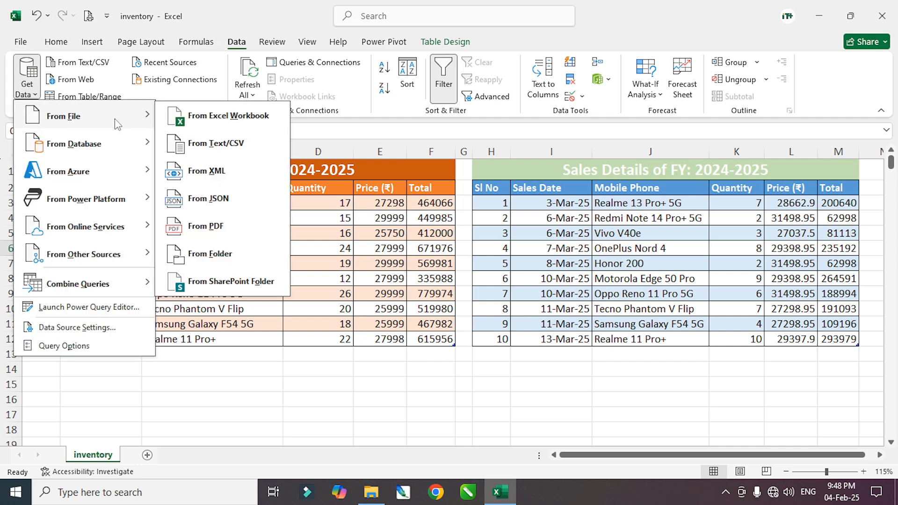
click(251, 125)
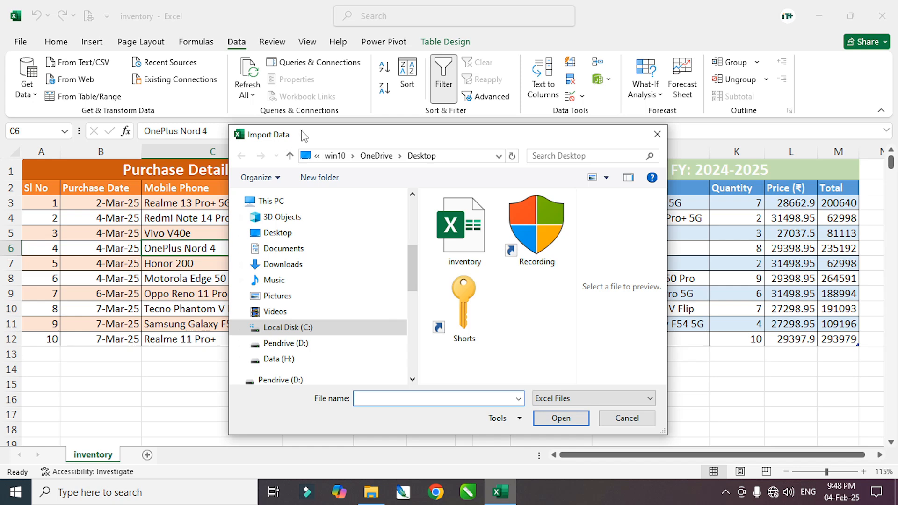
drag(303, 136, 398, 163)
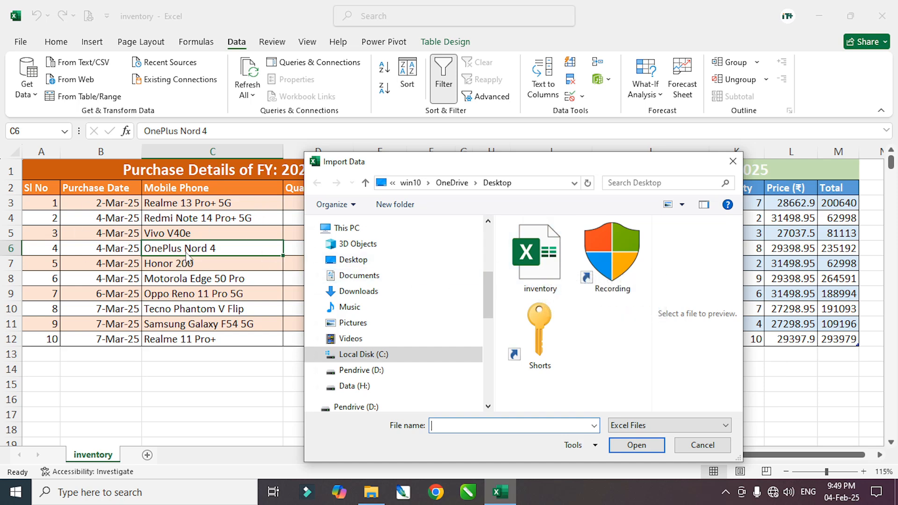
click(537, 269)
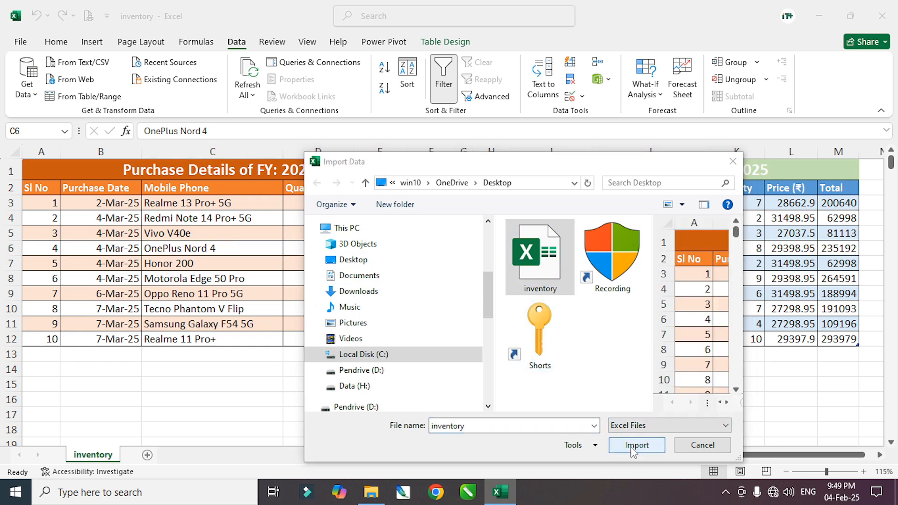
click(633, 446)
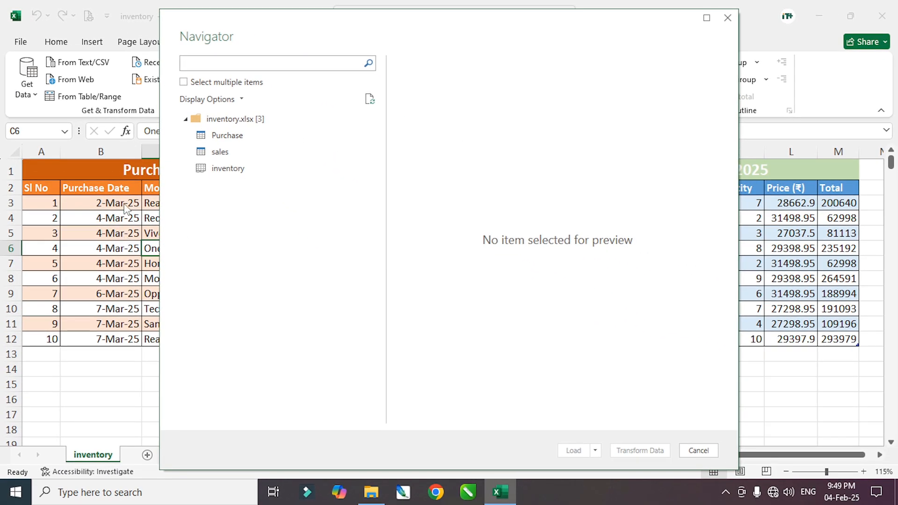
- Load the Purchase table from the workbook as a PivotTable Report on a new worksheet
click(237, 140)
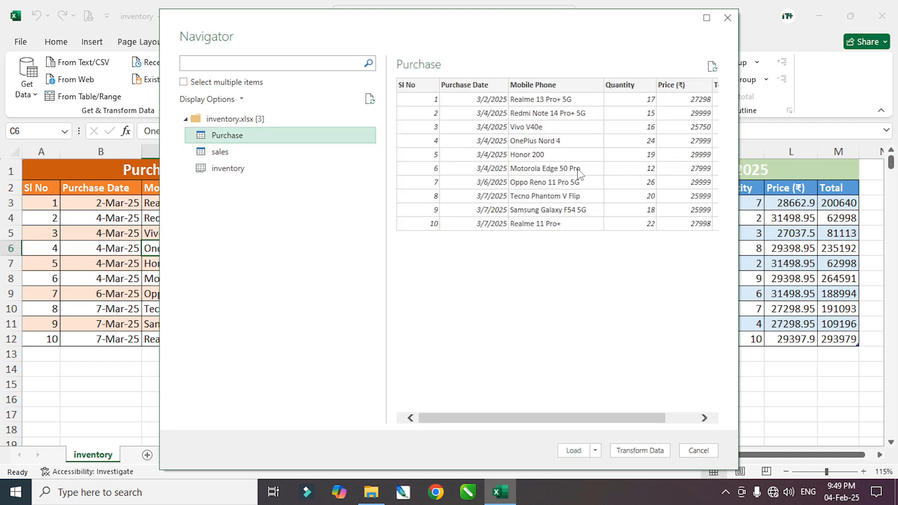
click(595, 451)
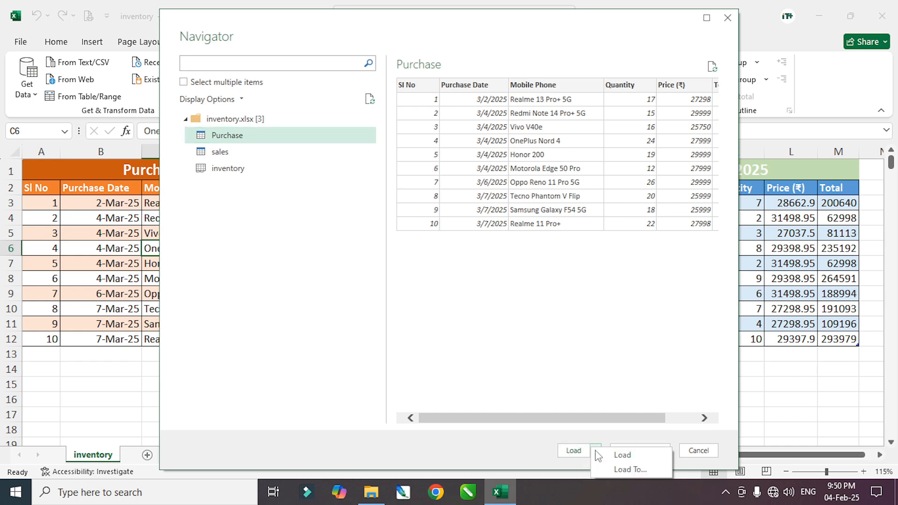
click(631, 470)
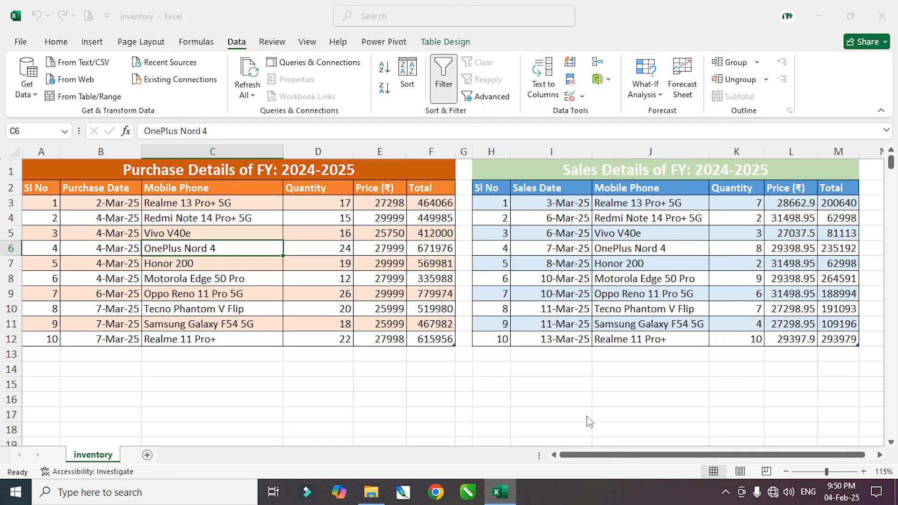
drag(466, 228, 259, 190)
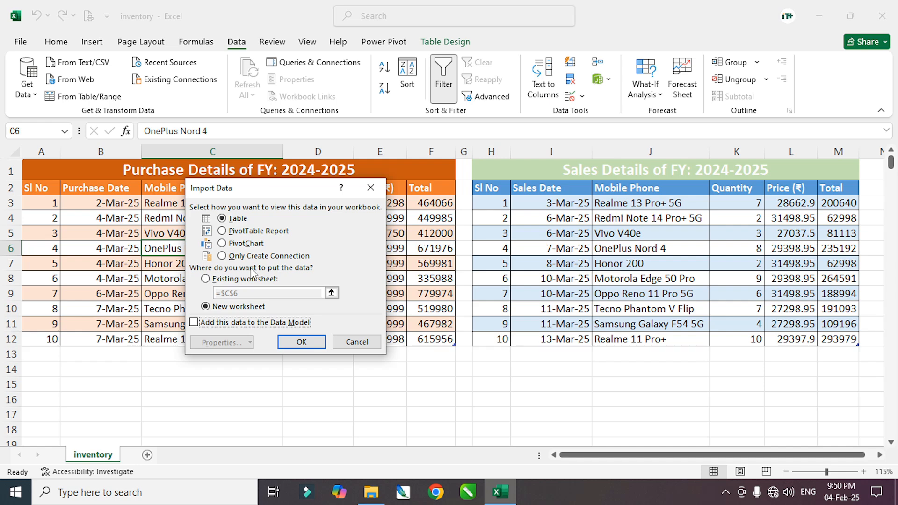
click(221, 231)
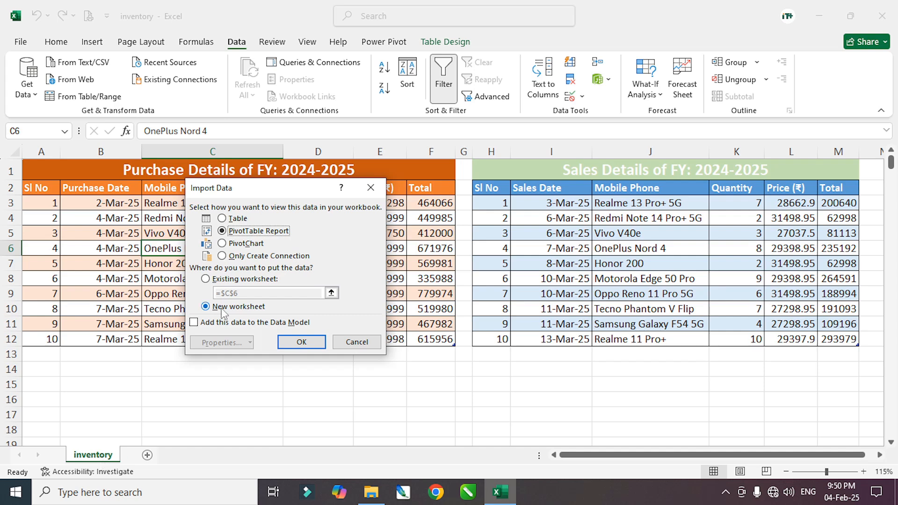
click(302, 342)
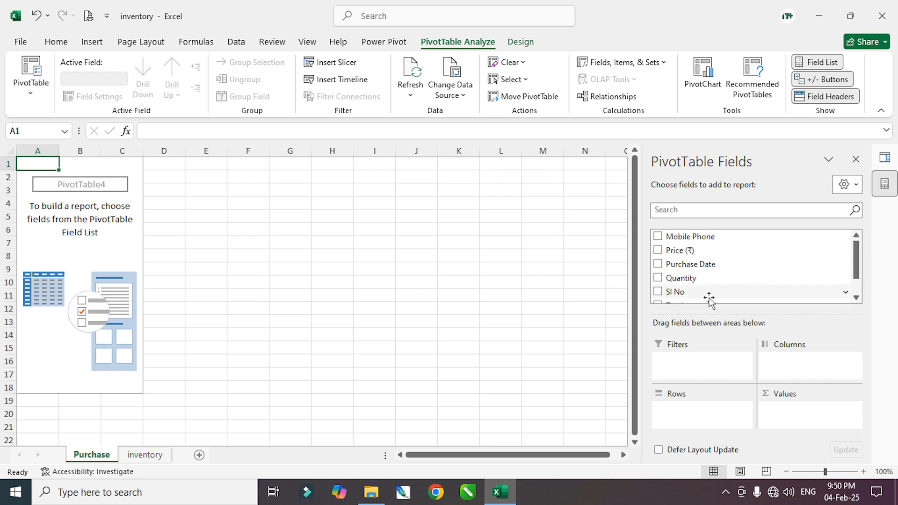
- Add Mobile Phone as rows and Quantity, Price (₹) and Total as summed values to the purchase pivot table, and close the side panes
click(658, 236)
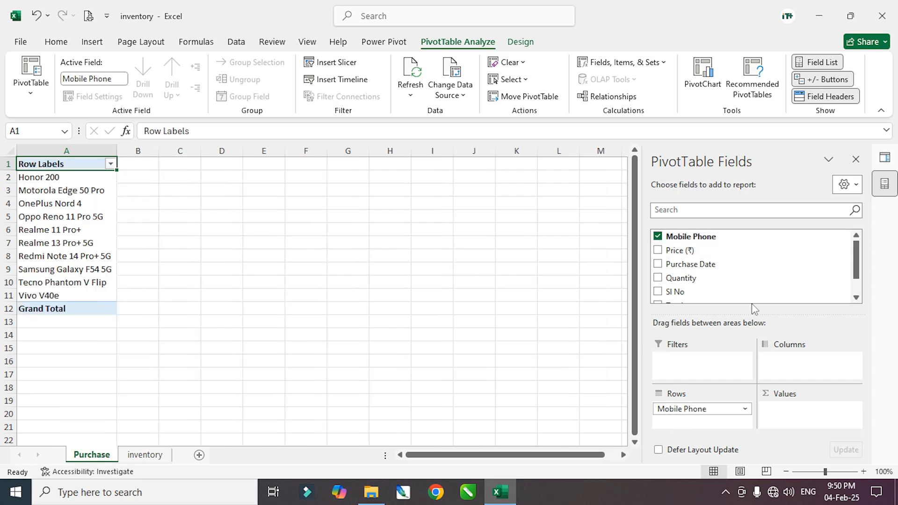
click(657, 278)
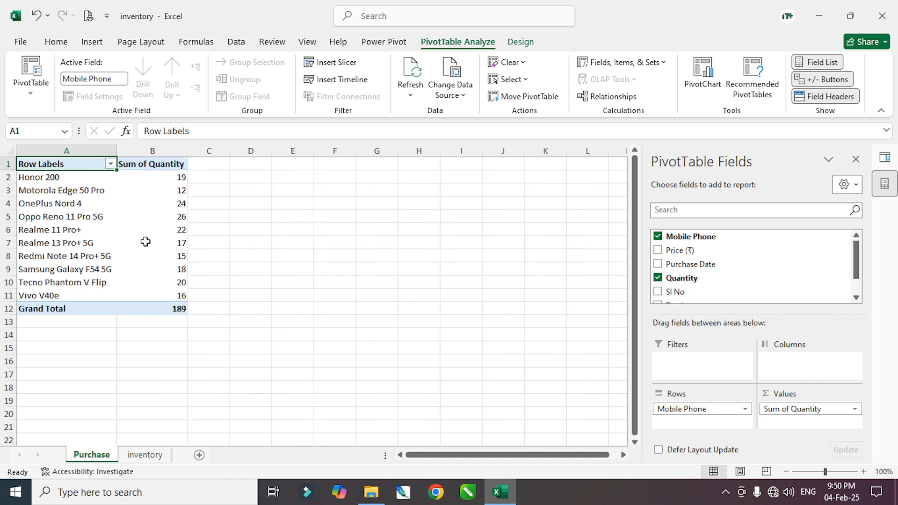
click(657, 250)
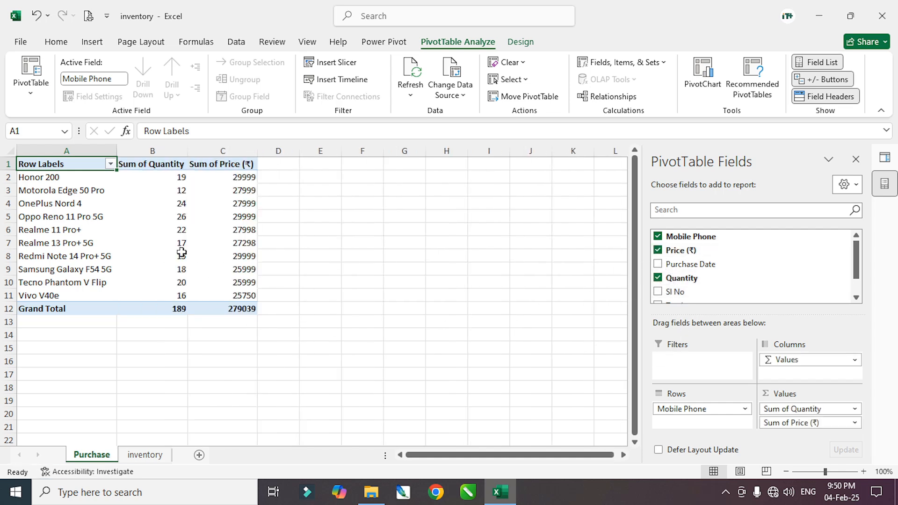
click(856, 297)
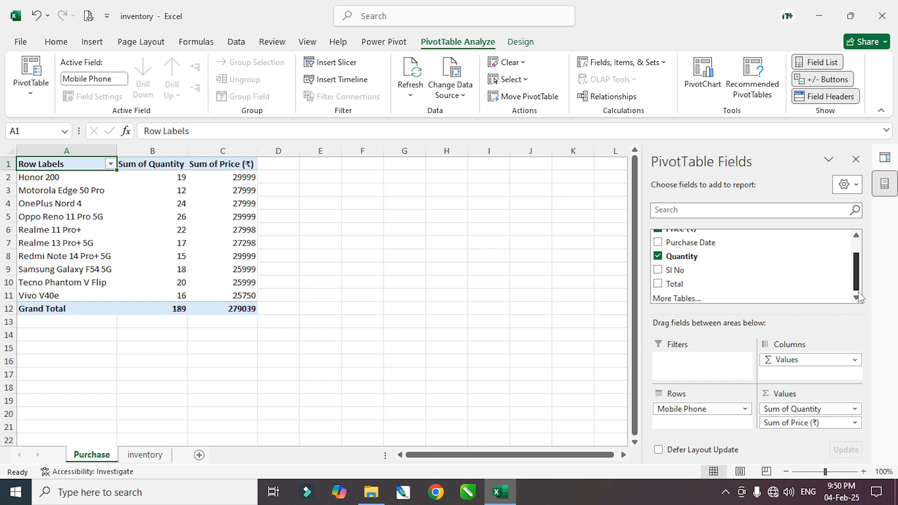
click(658, 281)
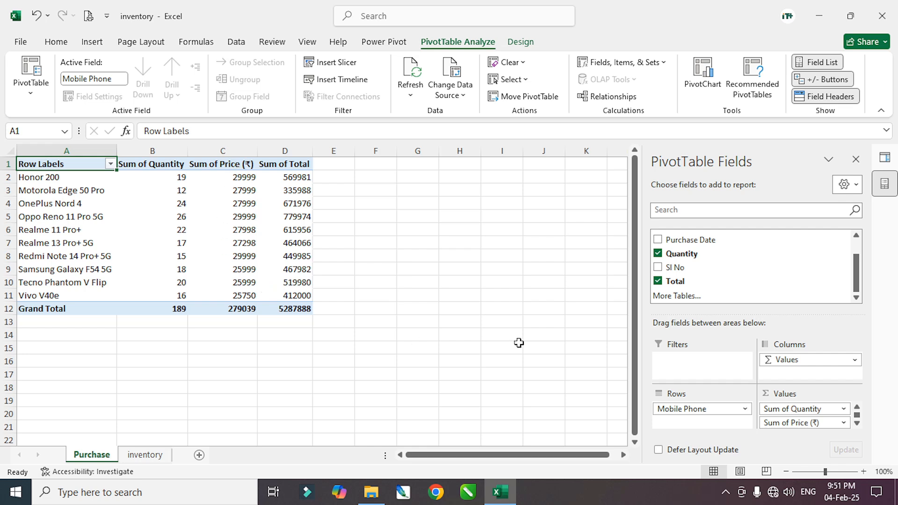
click(657, 281)
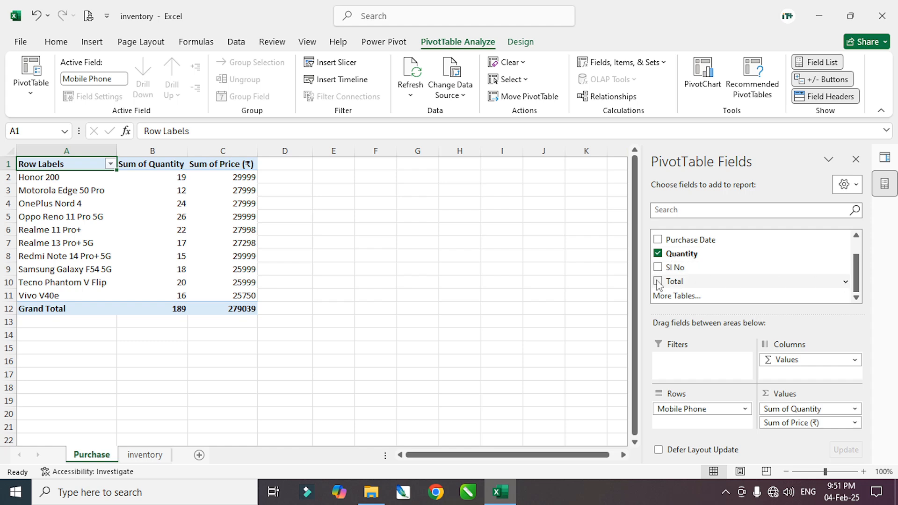
click(658, 281)
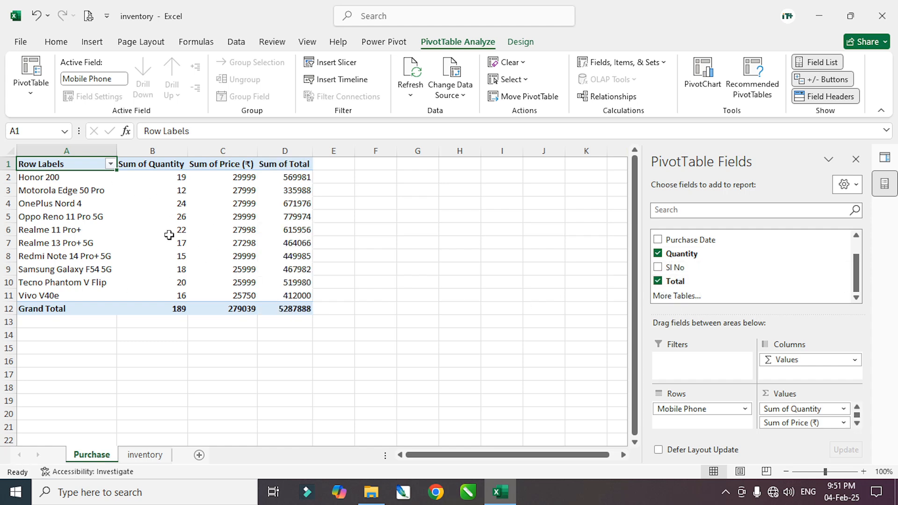
mouse_move(169, 235)
click(856, 160)
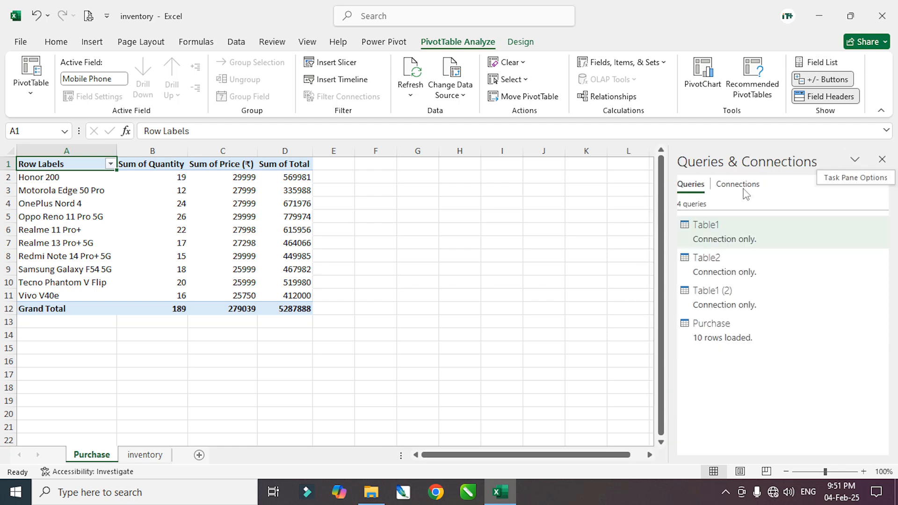
click(882, 161)
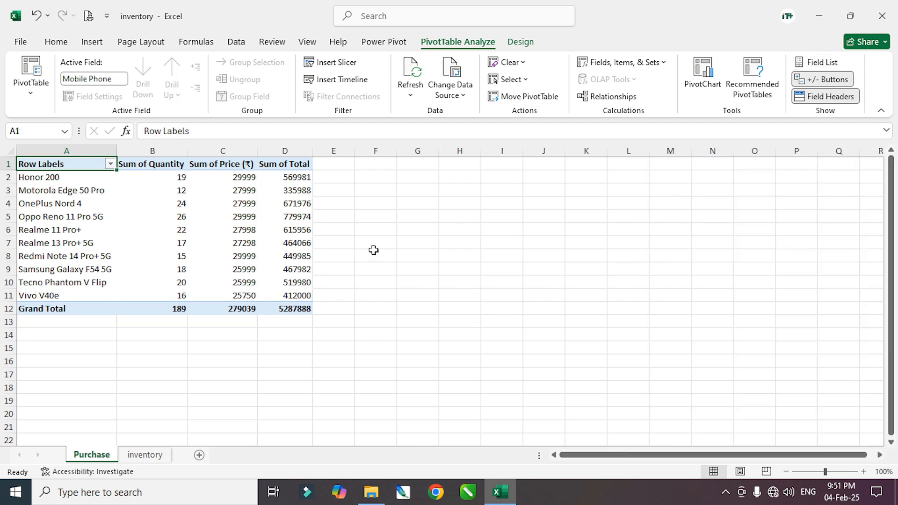
- Return to the inventory sheet and, from a cell in the sales table, import data from the inventory workbook again
click(151, 460)
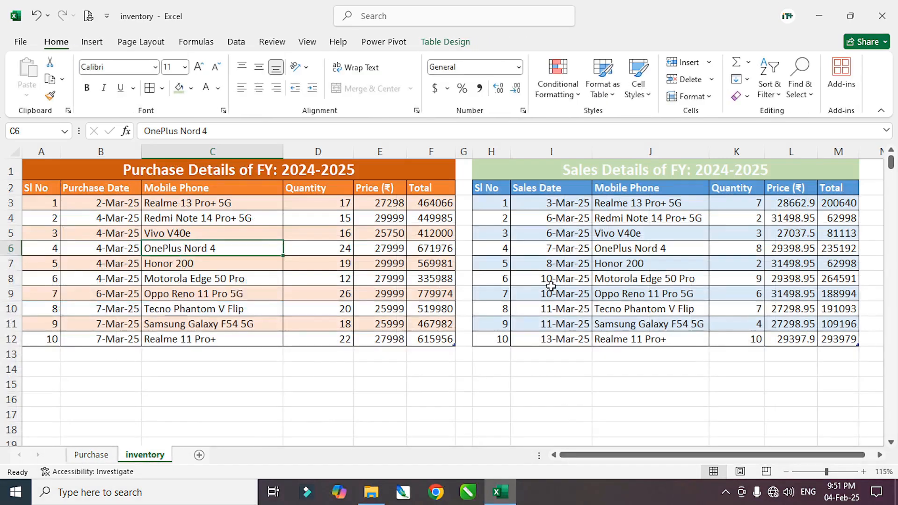
click(581, 233)
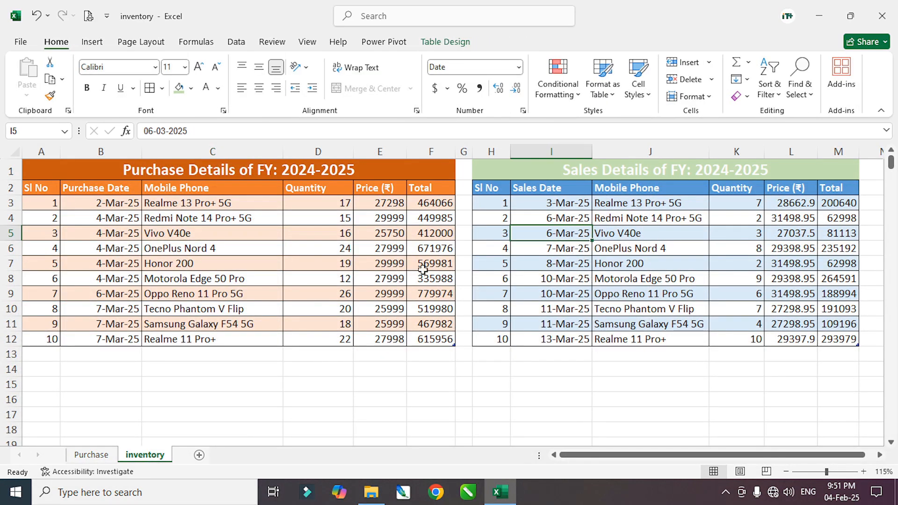
click(236, 44)
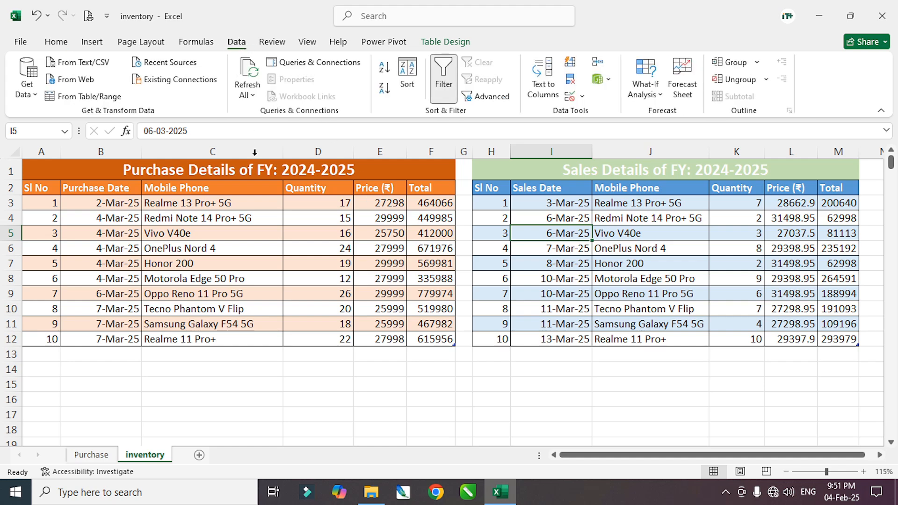
click(28, 86)
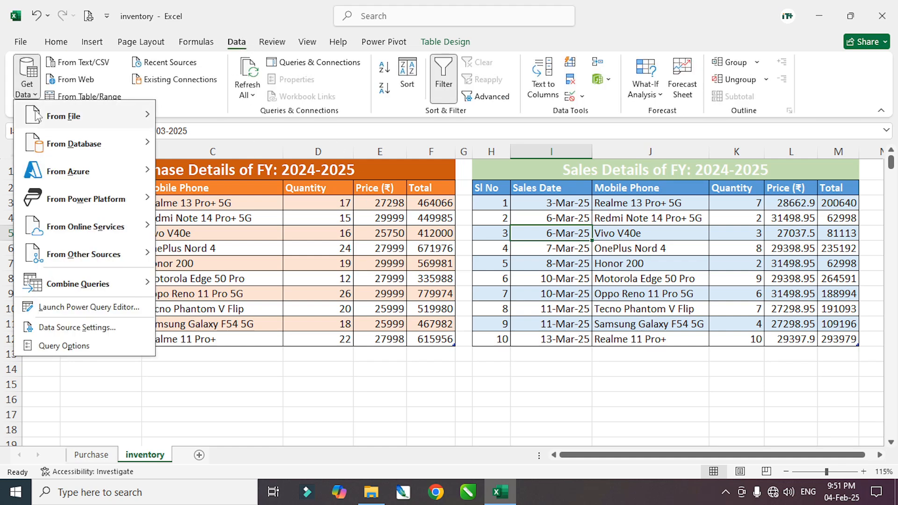
mouse_move(50, 123)
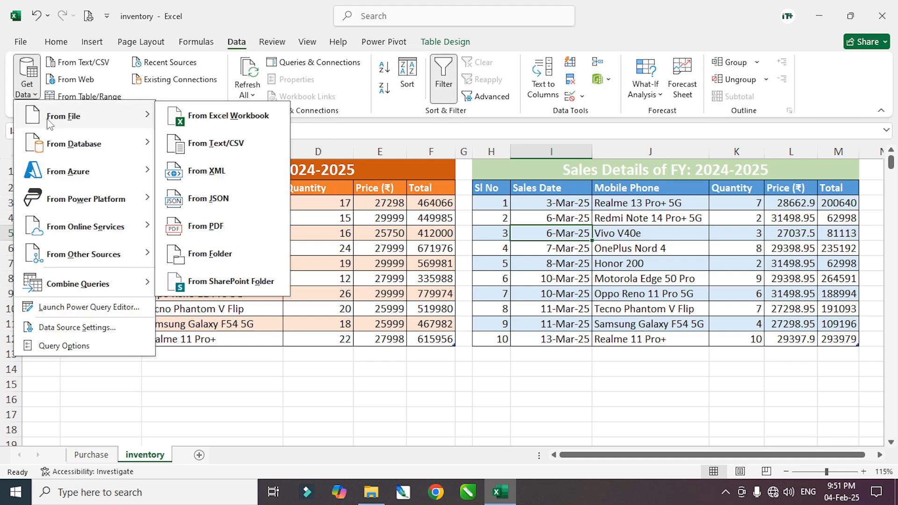
click(228, 117)
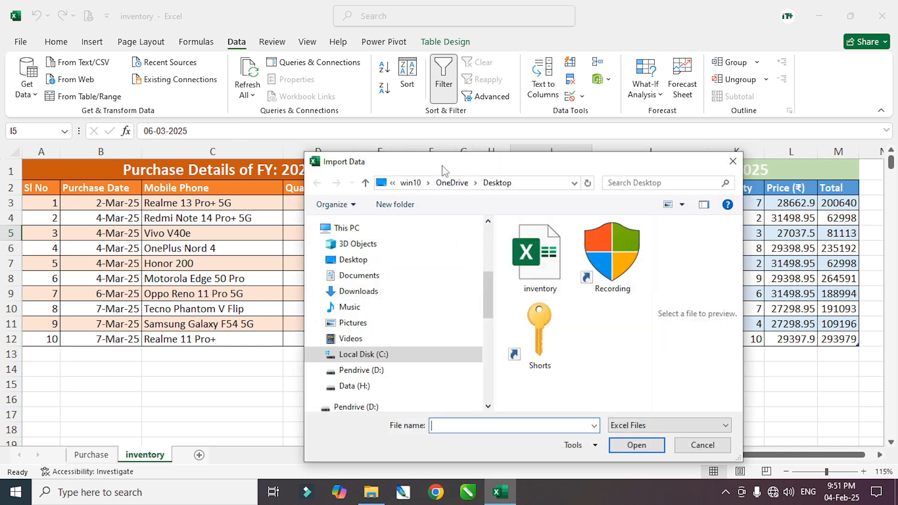
drag(442, 166, 234, 81)
click(333, 181)
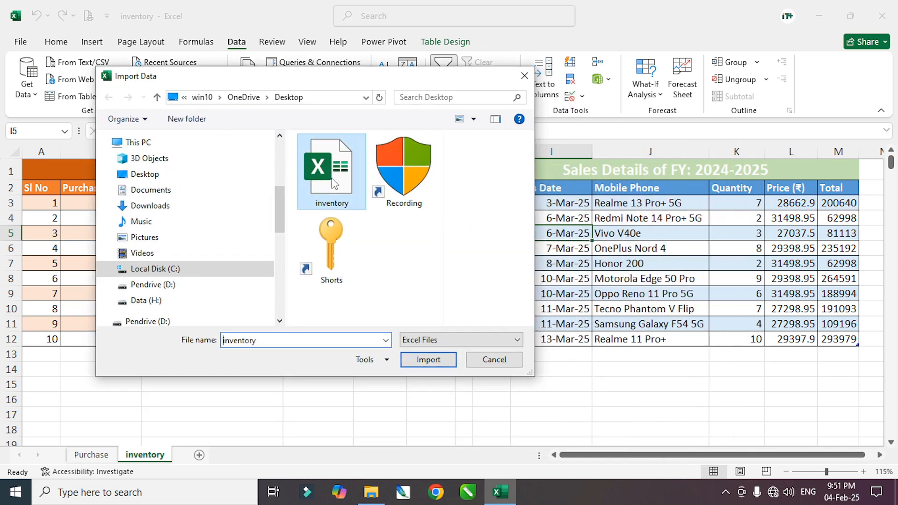
click(430, 360)
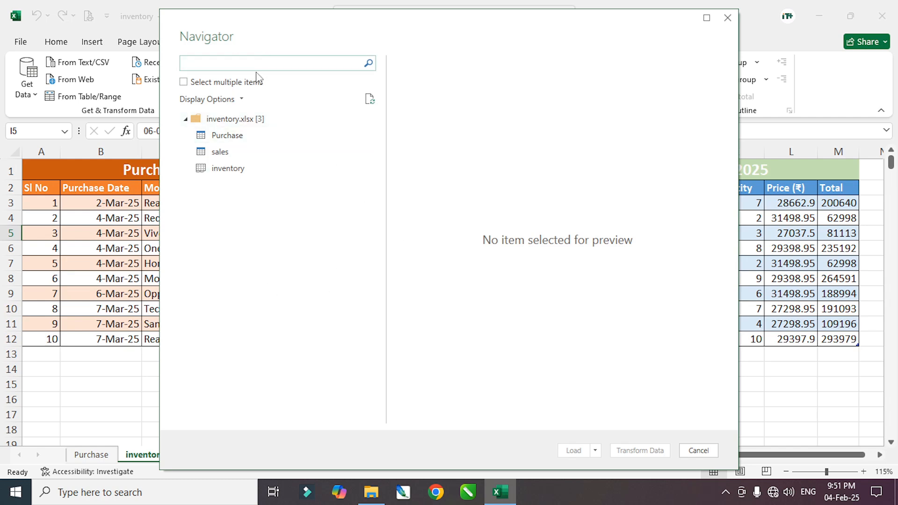
- Select the sales table from the inventory workbook and choose to load it as a PivotTable Report
click(223, 157)
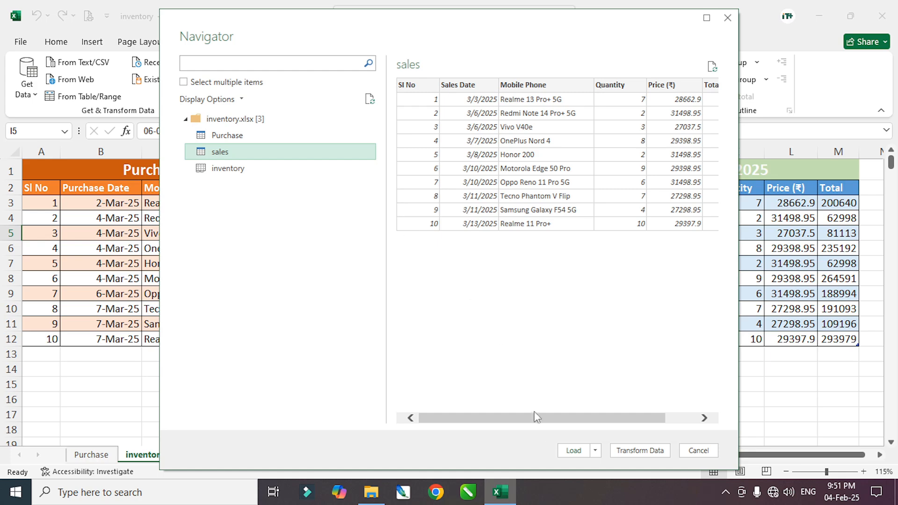
click(595, 450)
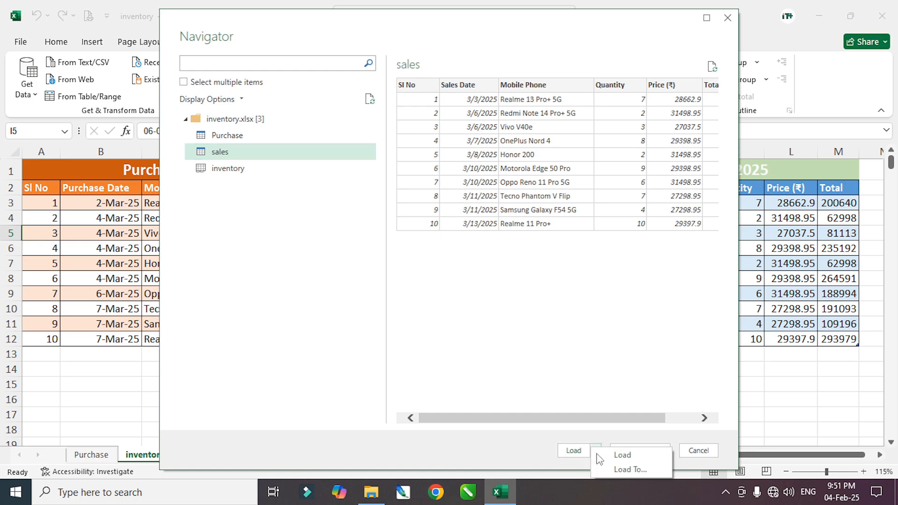
click(619, 461)
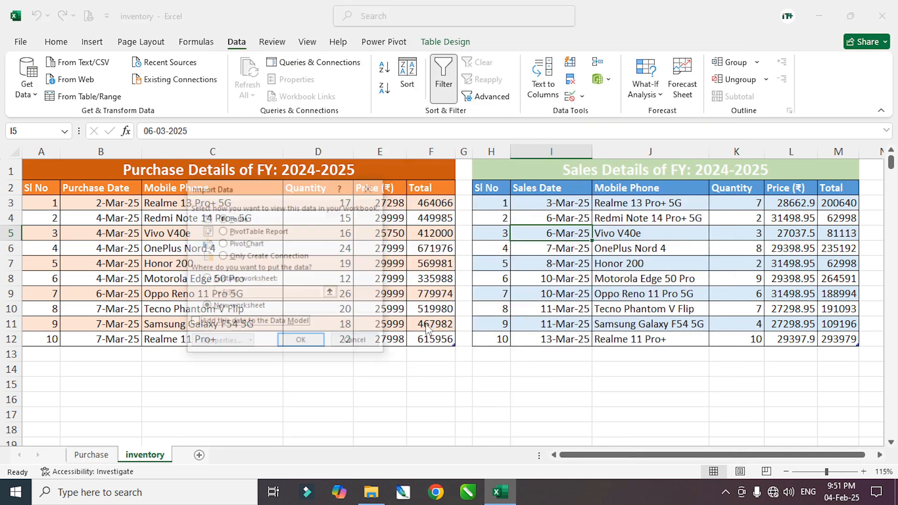
click(221, 231)
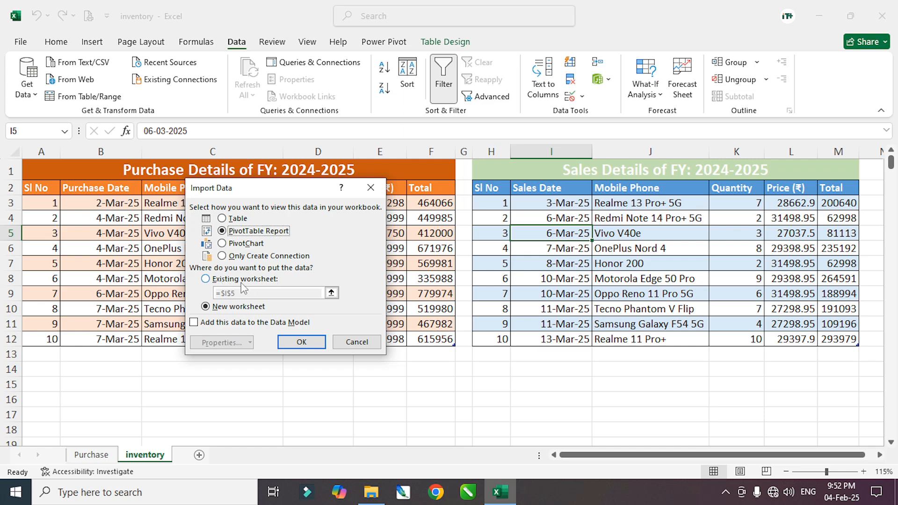
- Place the sales pivot table on the existing Purchase worksheet, starting at cell F1
click(206, 280)
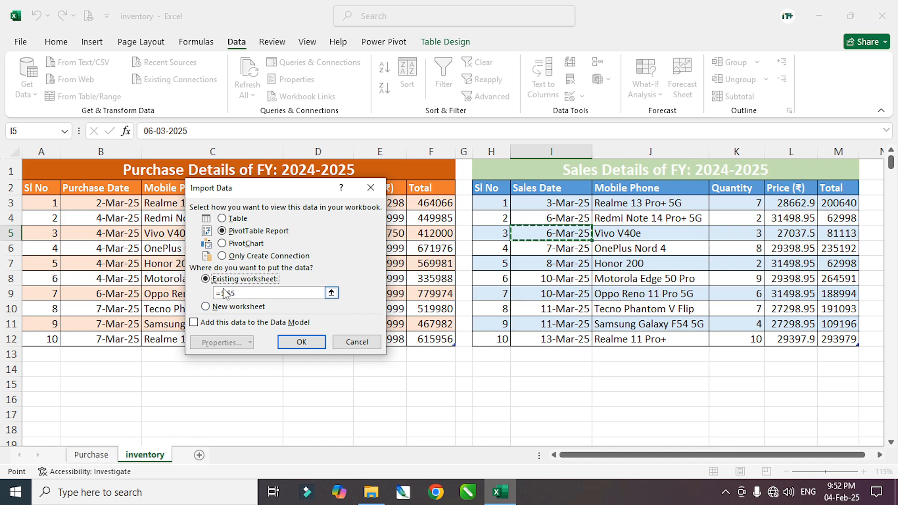
click(249, 293)
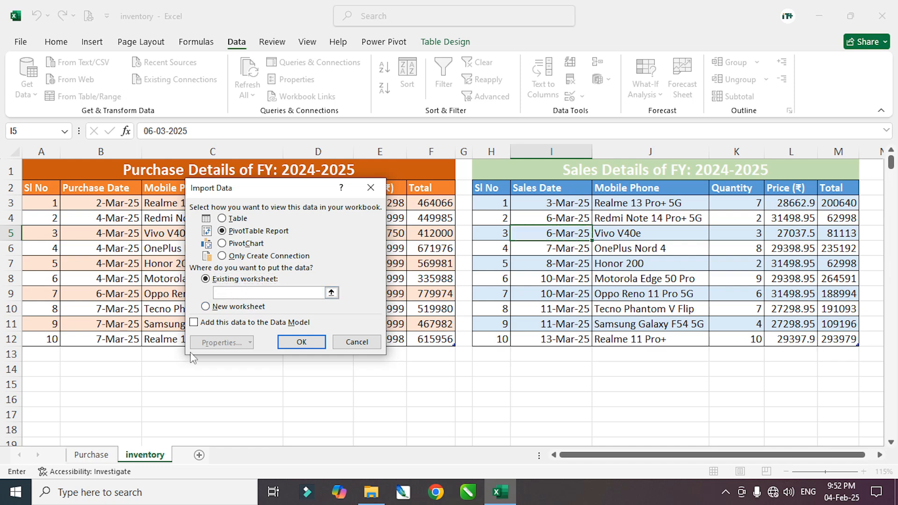
click(92, 455)
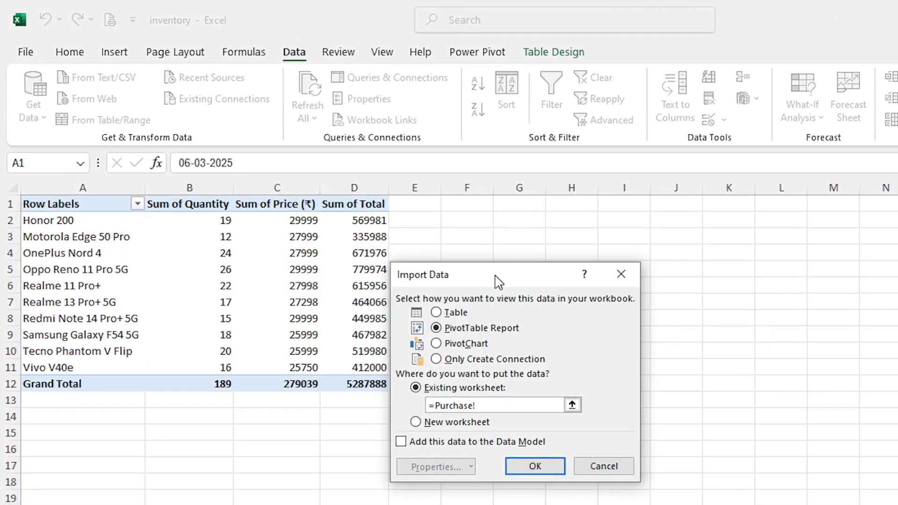
drag(498, 281, 717, 283)
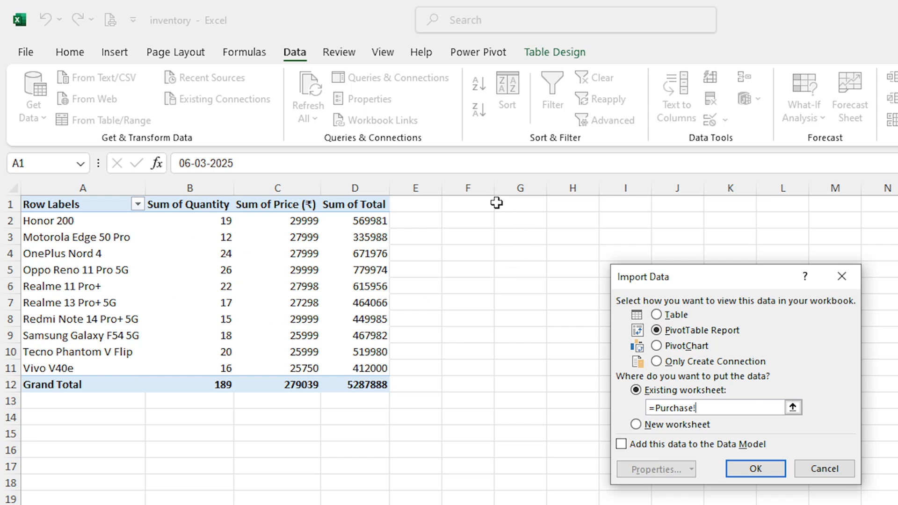
click(475, 201)
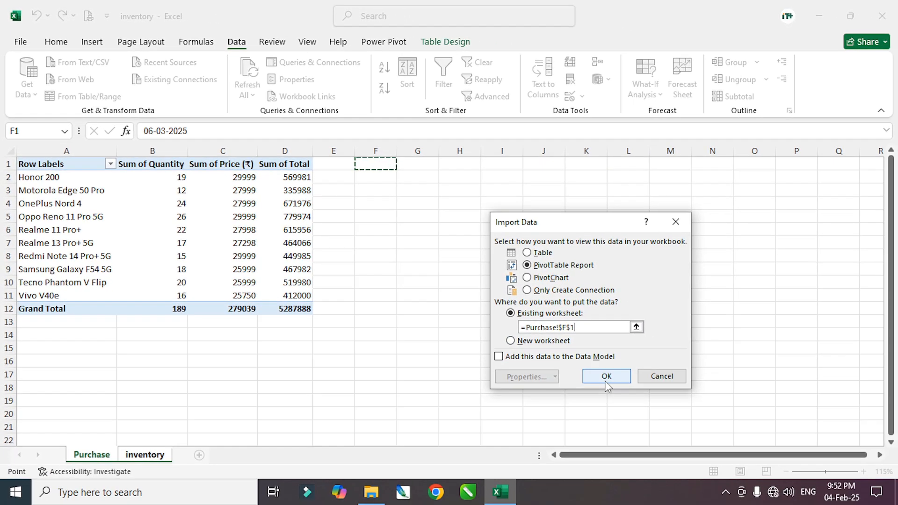
click(606, 376)
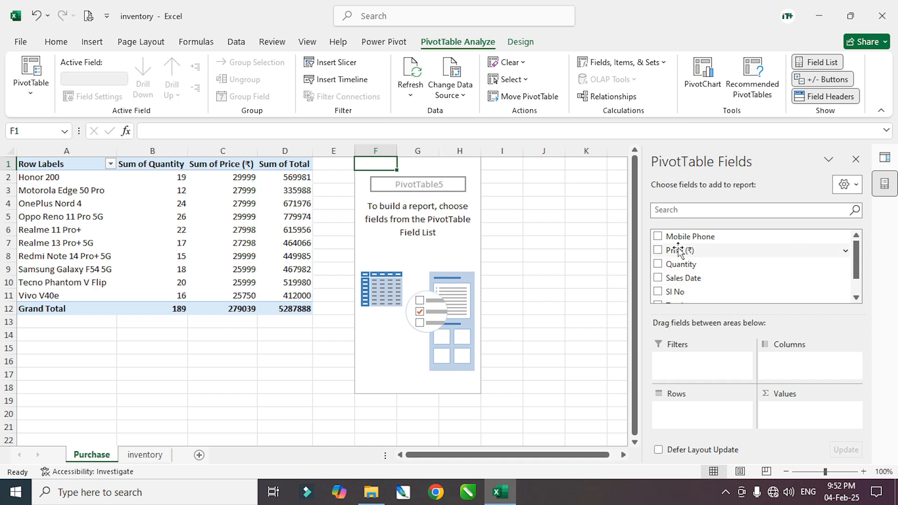
- Add Mobile Phone as rows and Quantity, Price (₹) and Total as summed values to the sales pivot table, and close the side panes
click(657, 236)
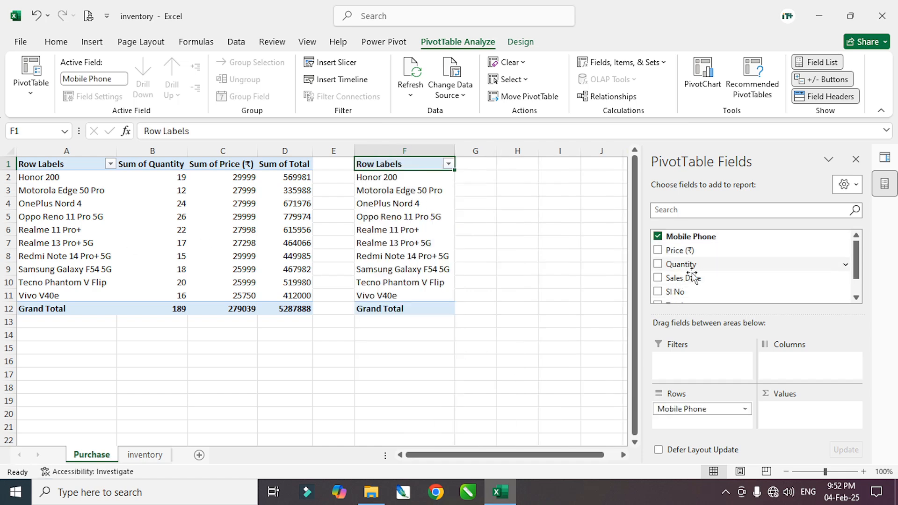
click(658, 251)
click(658, 251)
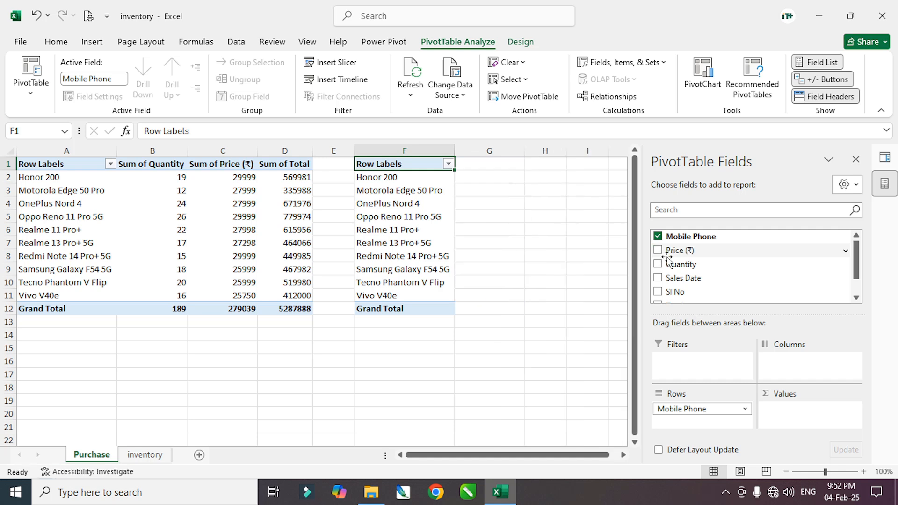
click(658, 264)
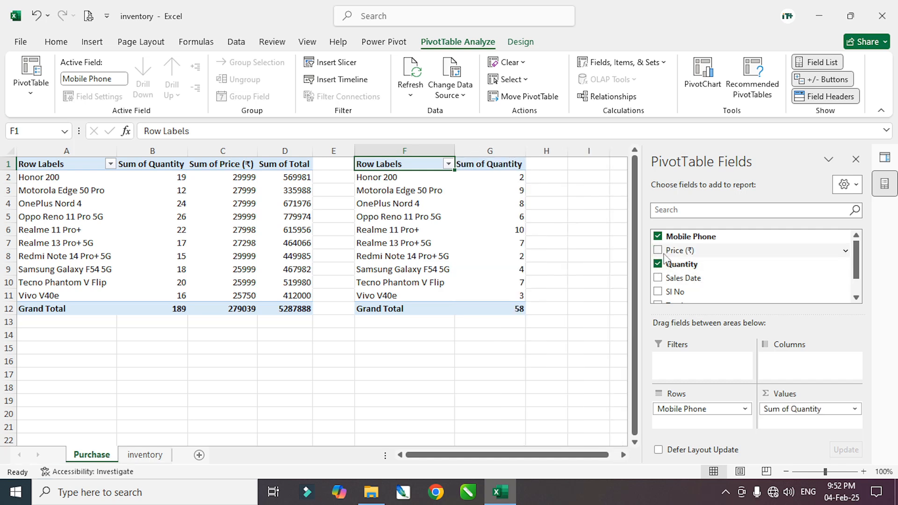
click(659, 251)
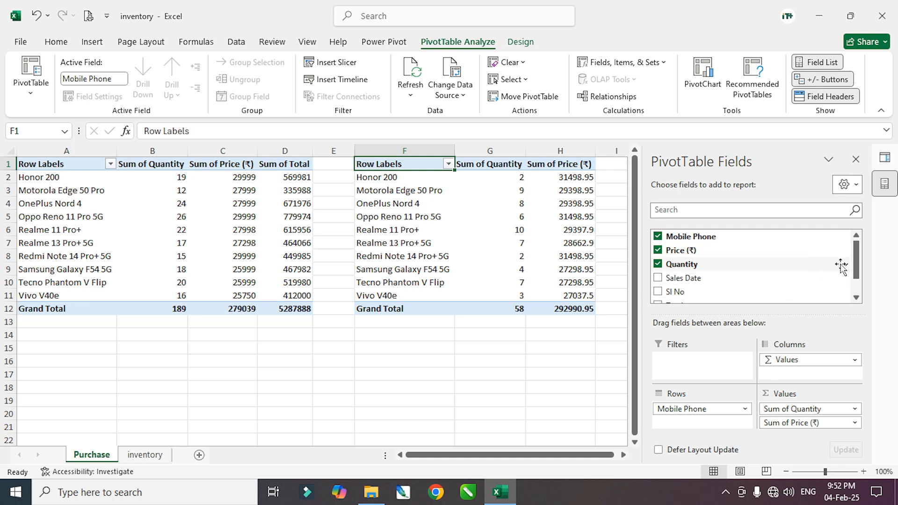
drag(856, 273, 859, 300)
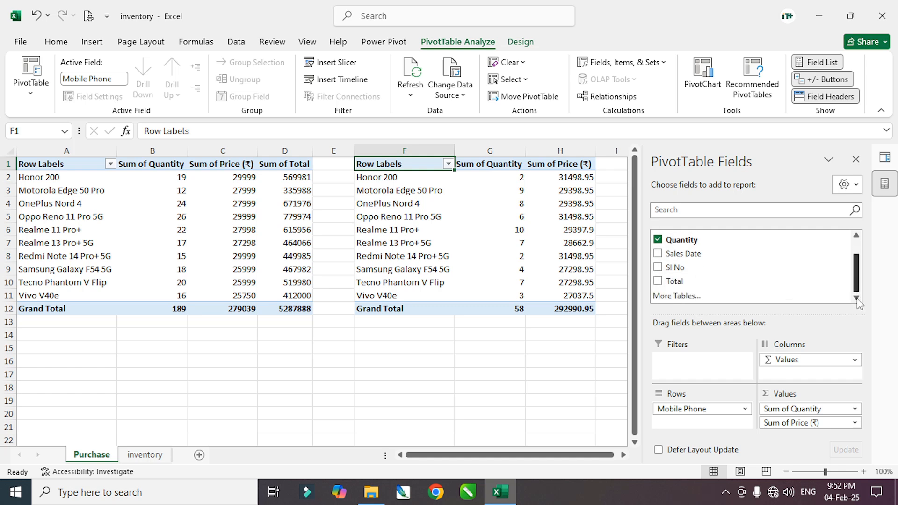
click(658, 281)
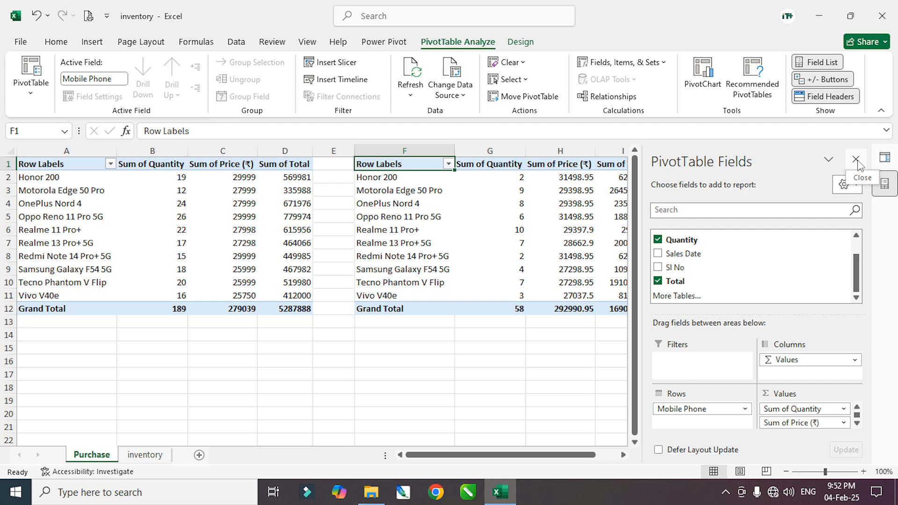
click(857, 163)
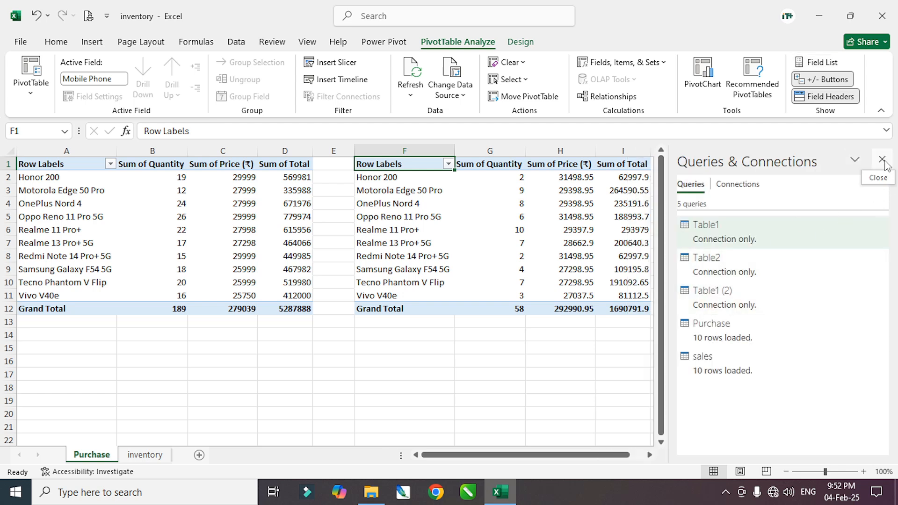
click(882, 160)
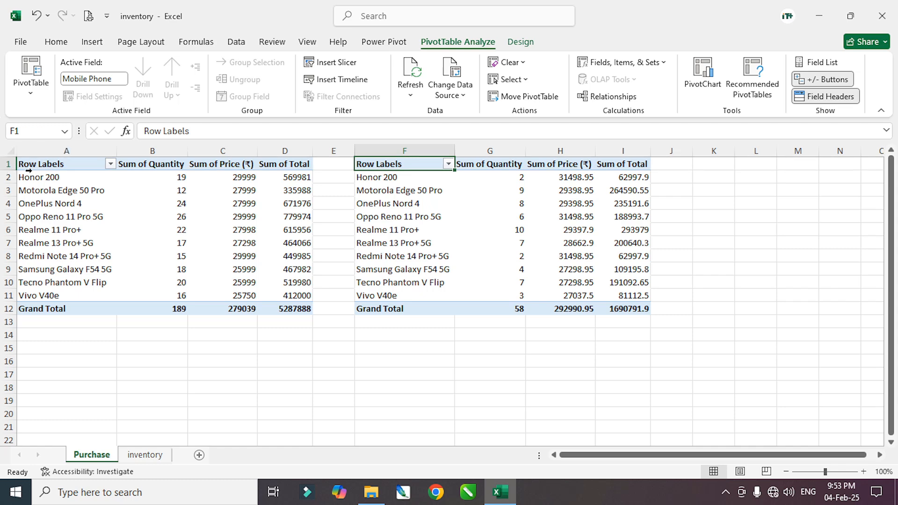
- Insert a blank row above both pivot tables, and merge and center cells A1:D1
click(6, 163)
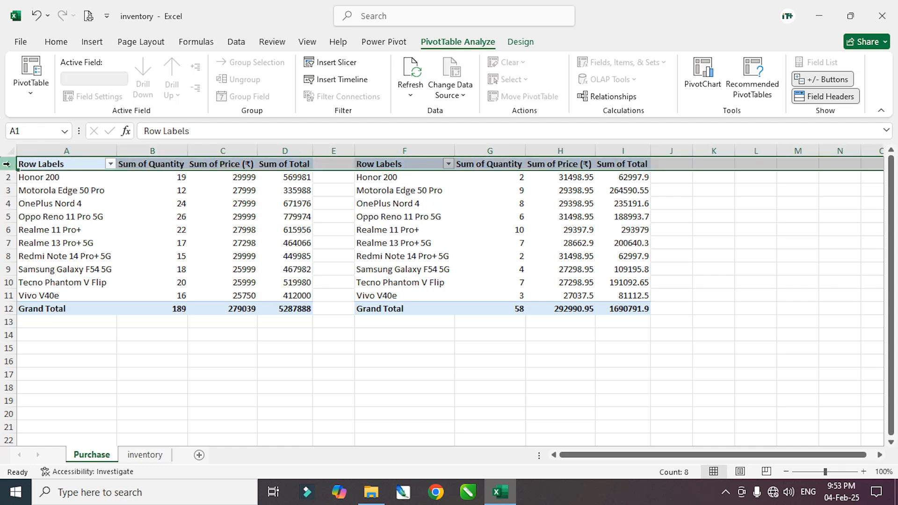
key(ctrl+KP_Add)
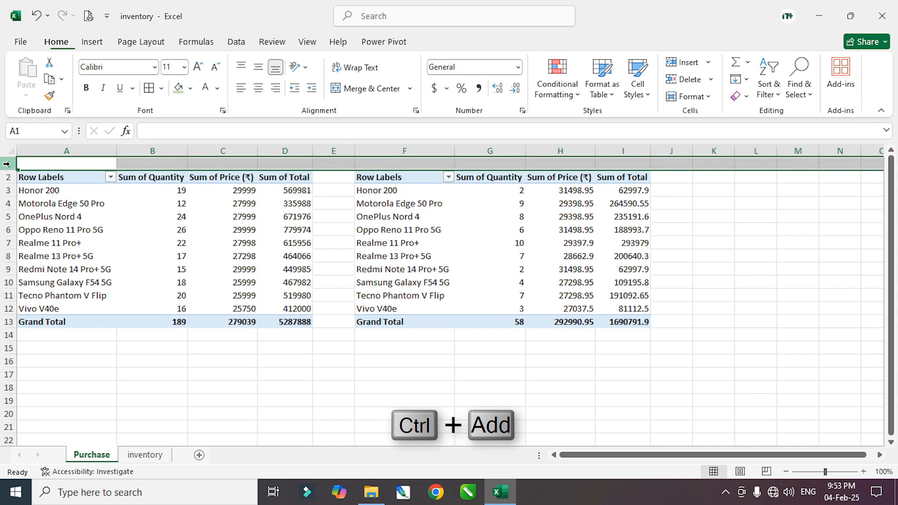
click(198, 375)
drag(65, 163, 277, 160)
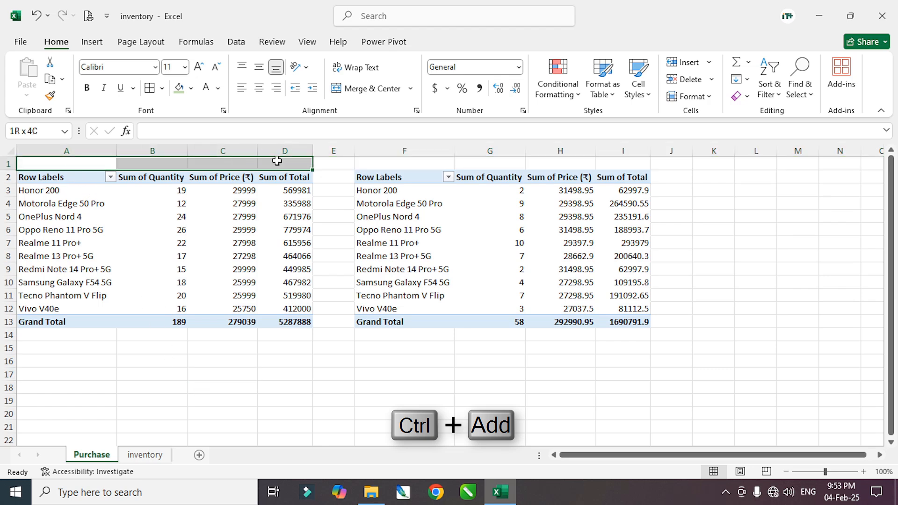
click(370, 89)
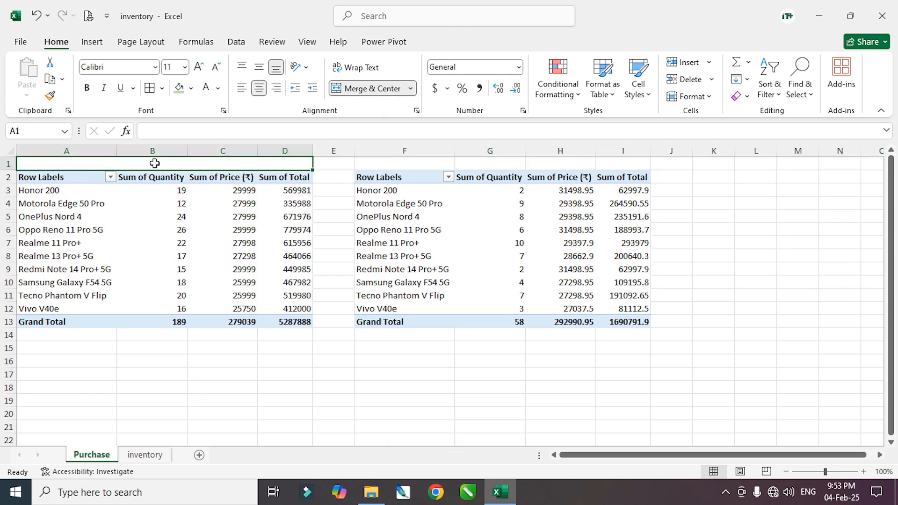
- Enter the title "Purchase Summry" in the merged cell above the purchase pivot table
text(Pur)
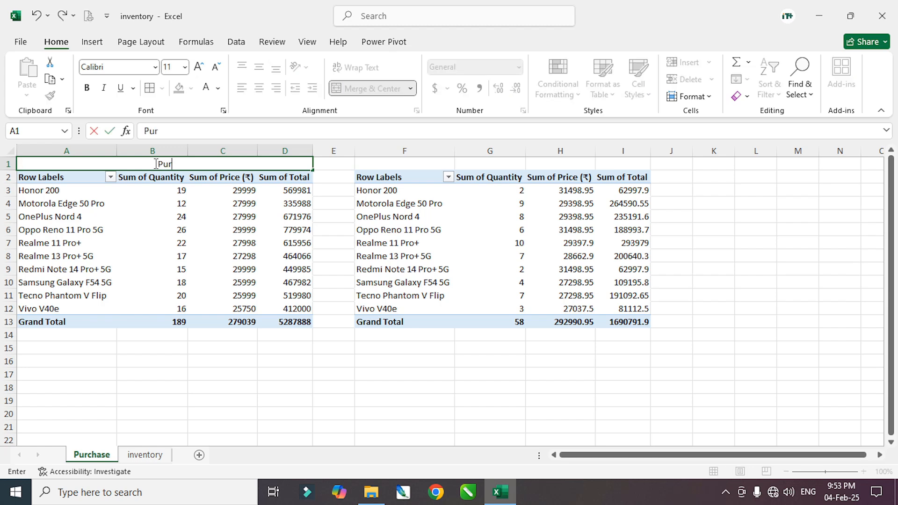
text(chase Summe)
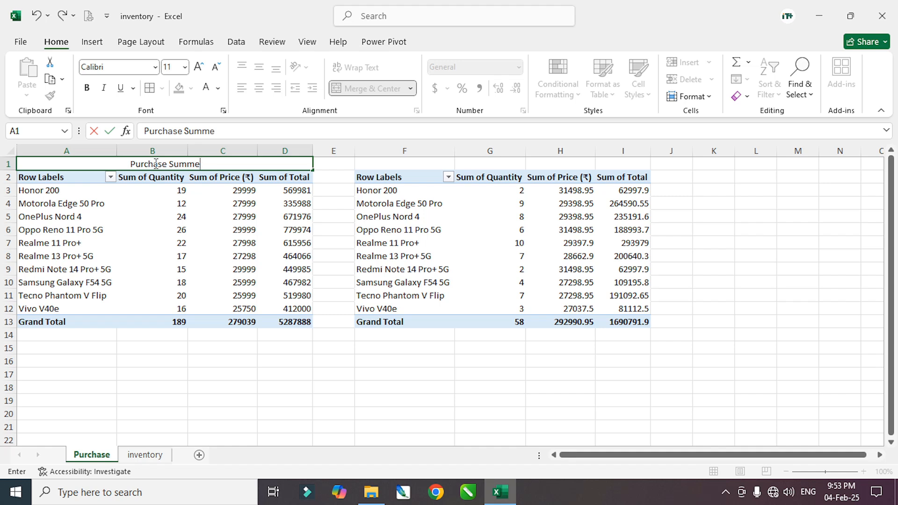
key(BackSpace)
text(ry)
key(Return)
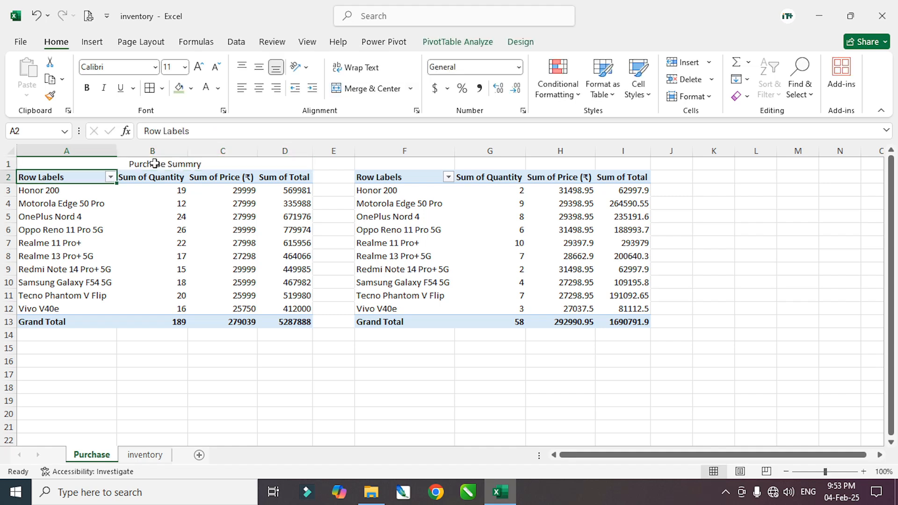
- Merge and center cells F1:I1 above the sales pivot table and enter the title "Sales Summry"
drag(406, 167, 645, 165)
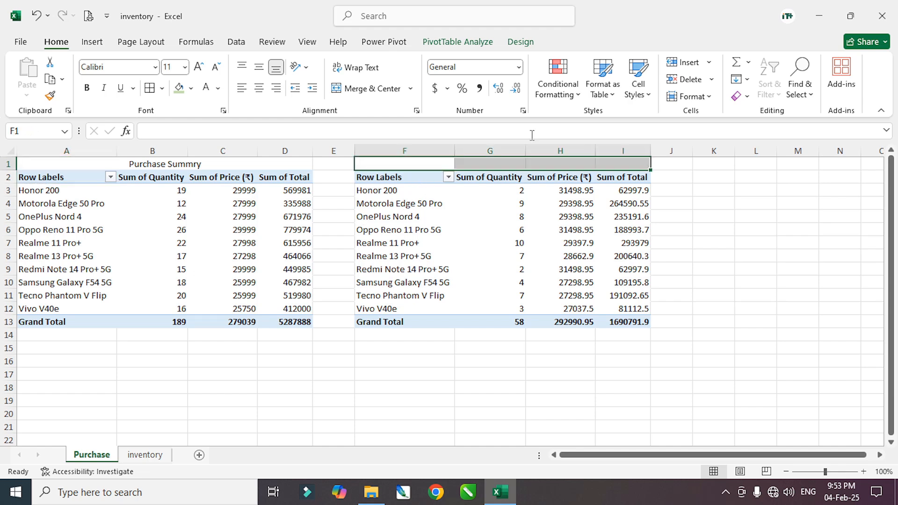
click(373, 89)
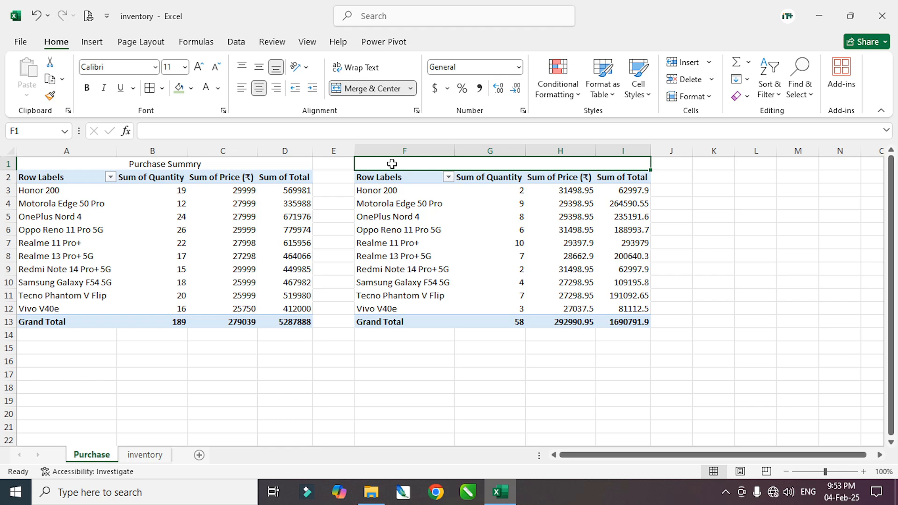
text(Sale)
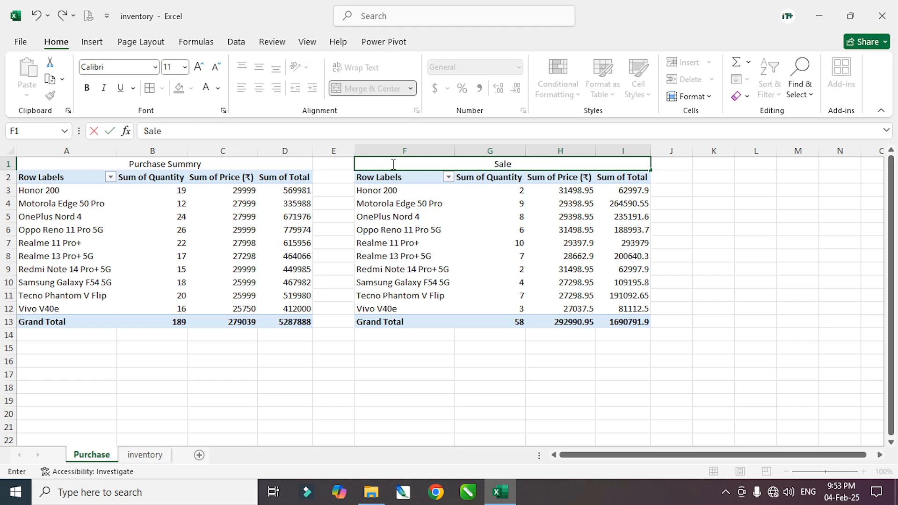
text(s Summry)
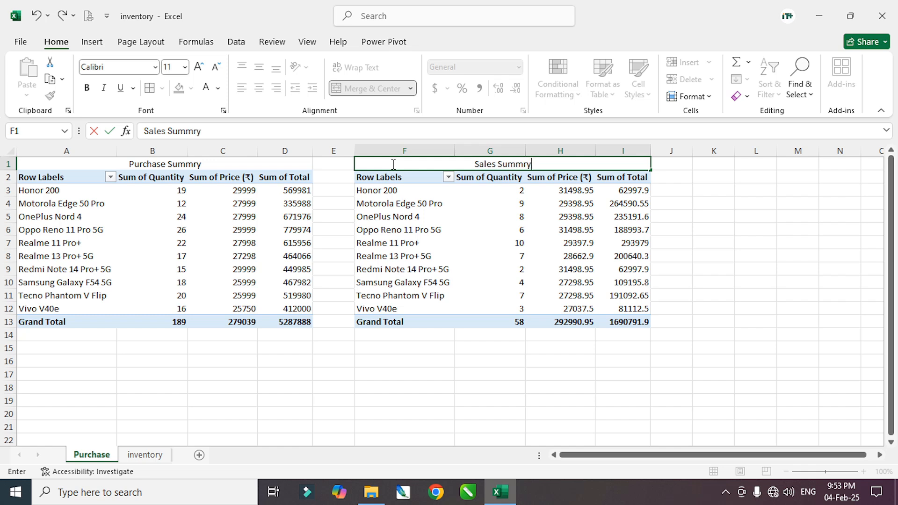
key(Return)
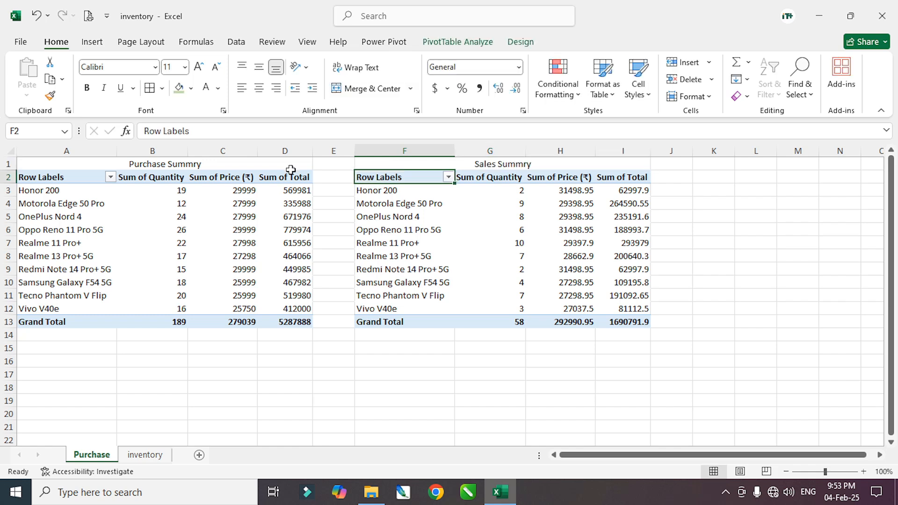
- Format the Purchase Summry title with font size 16, a dark orange fill and bold white text
click(180, 163)
click(199, 67)
click(199, 67)
click(199, 67)
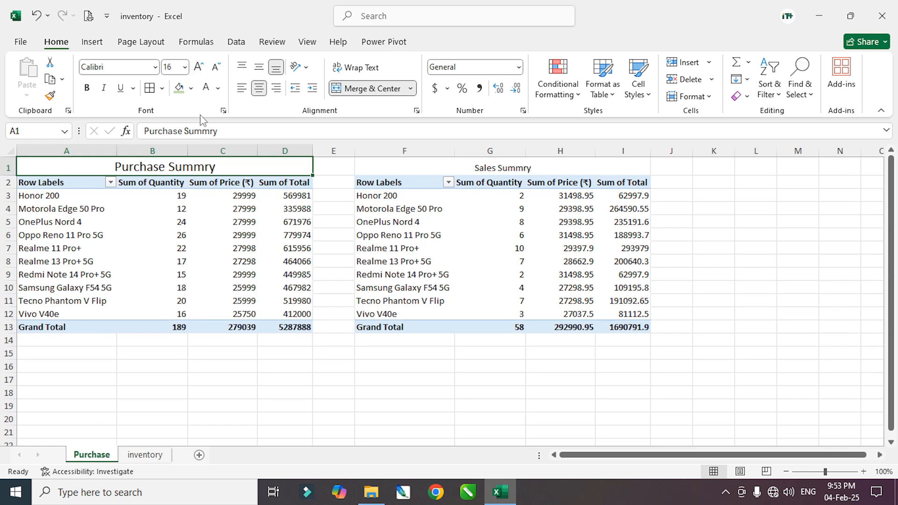
click(191, 88)
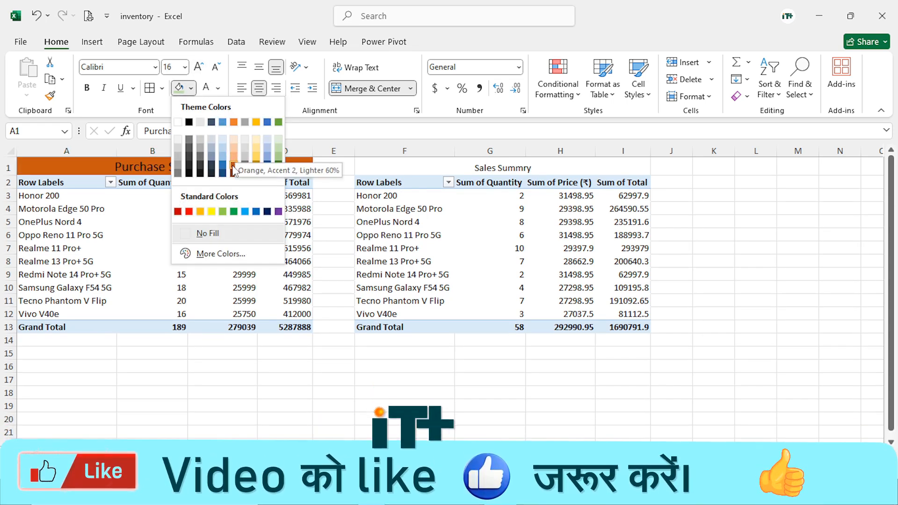
click(233, 164)
click(217, 88)
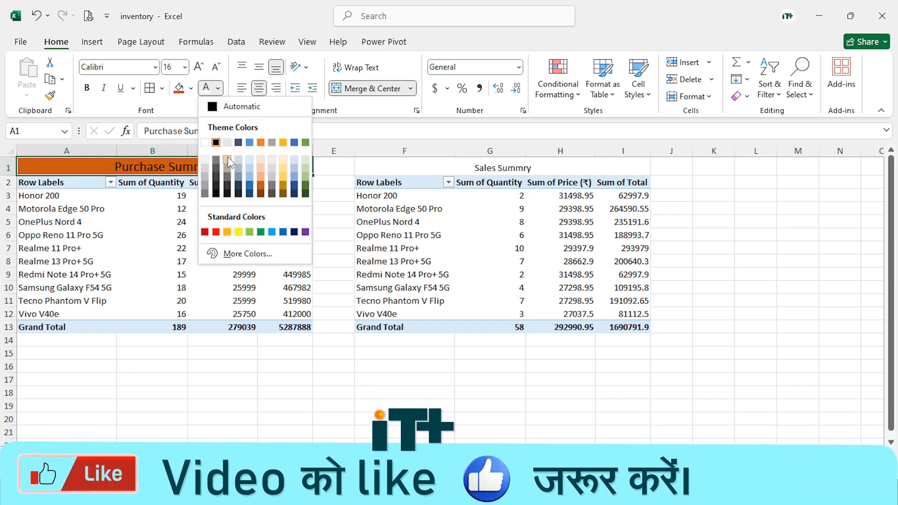
click(205, 145)
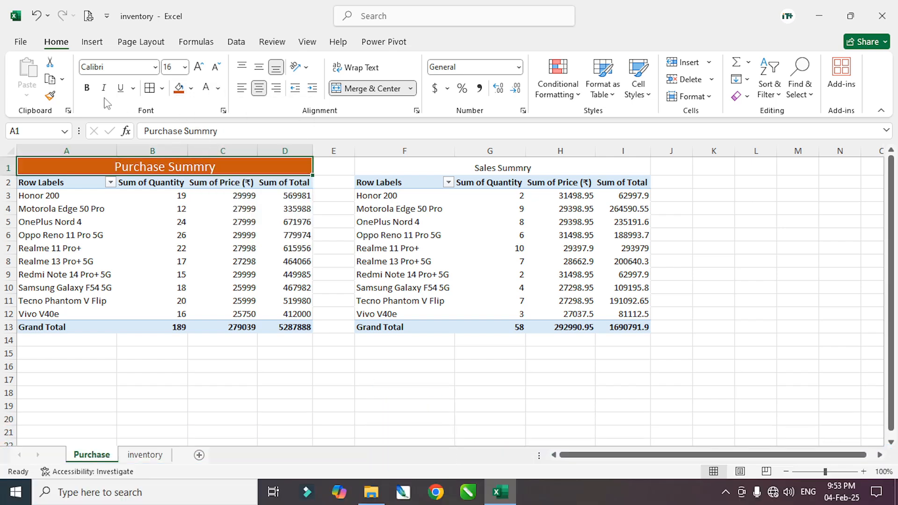
click(86, 88)
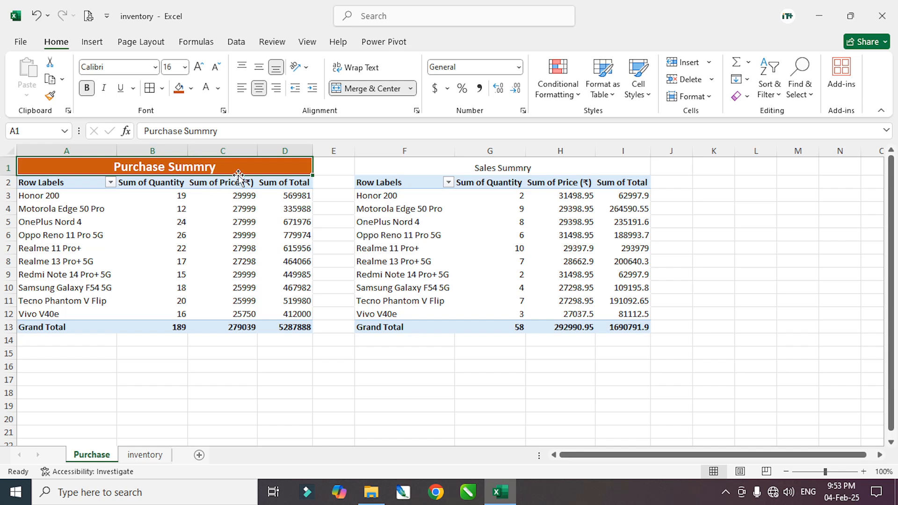
- Format the Sales Summry title with a light green fill, font size 16 and bold yellow text
click(367, 169)
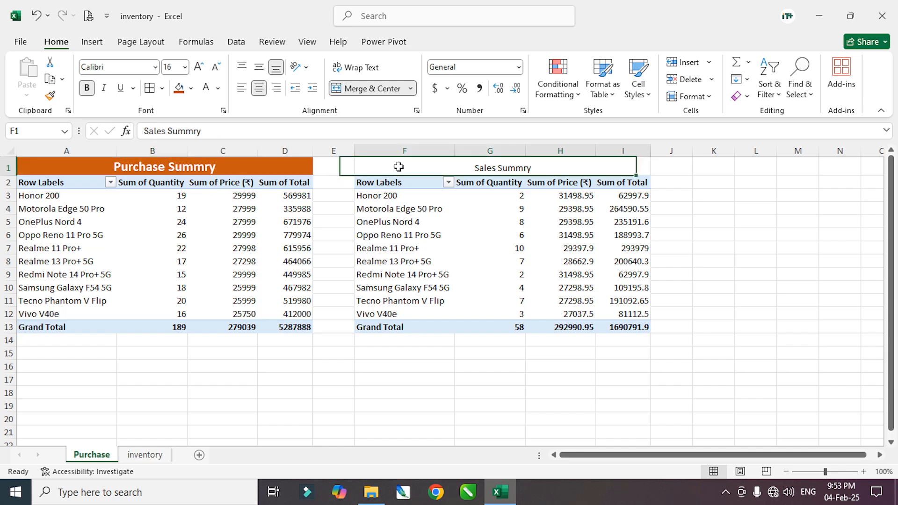
click(190, 88)
click(279, 148)
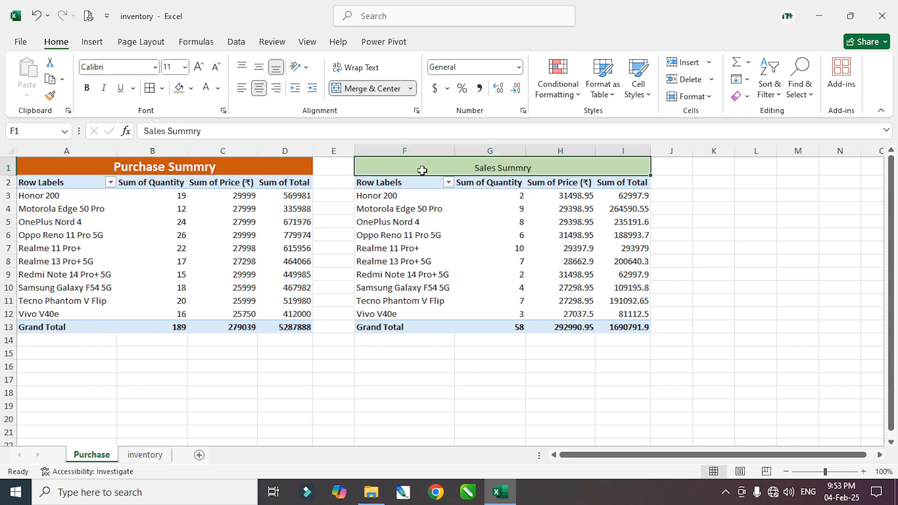
click(198, 68)
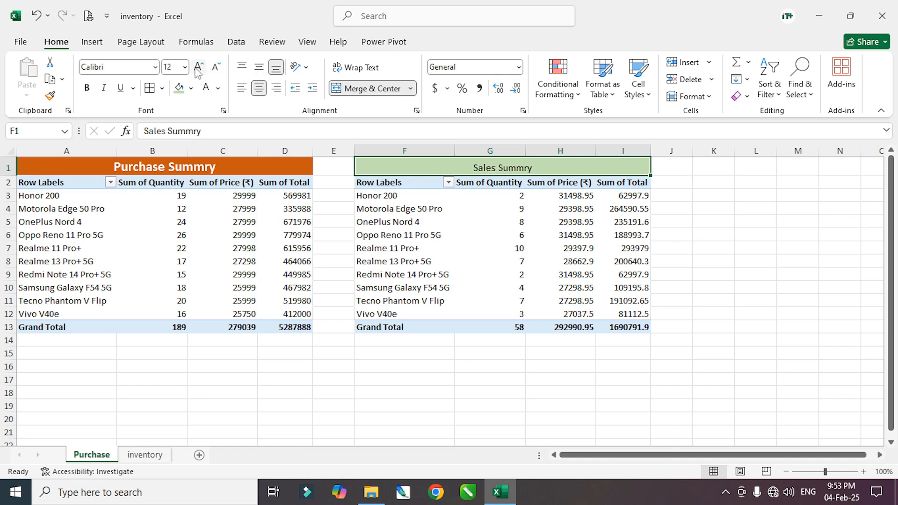
click(197, 68)
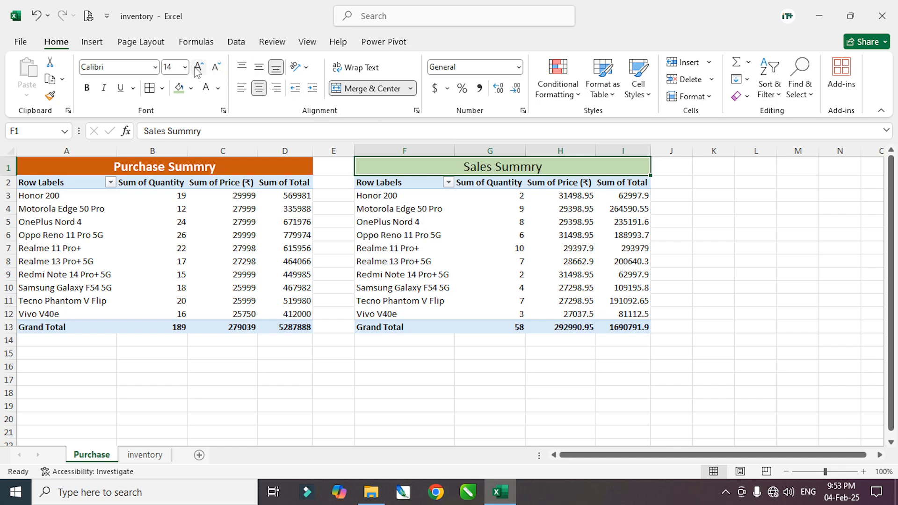
click(218, 88)
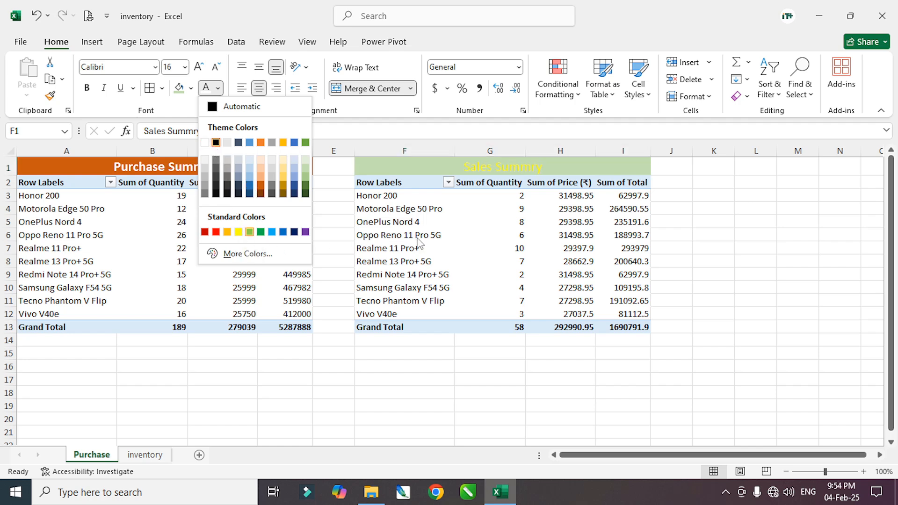
click(238, 232)
click(86, 87)
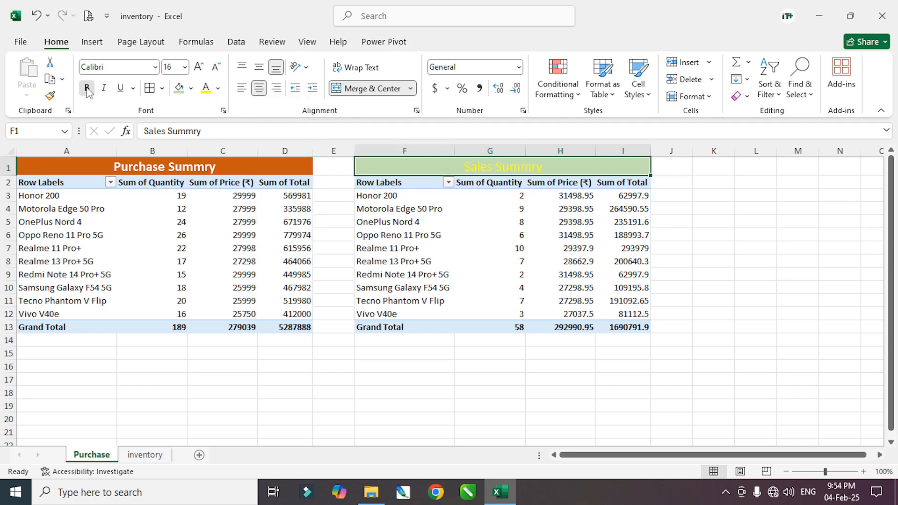
click(287, 352)
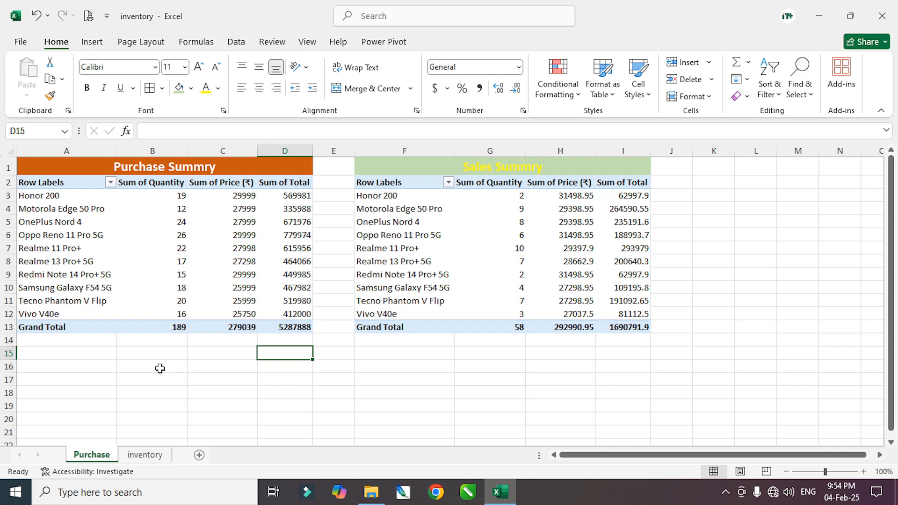
- Compare the purchase and sales details in the inventory sheet with the summary pivot tables in the Purchase sheet
click(145, 456)
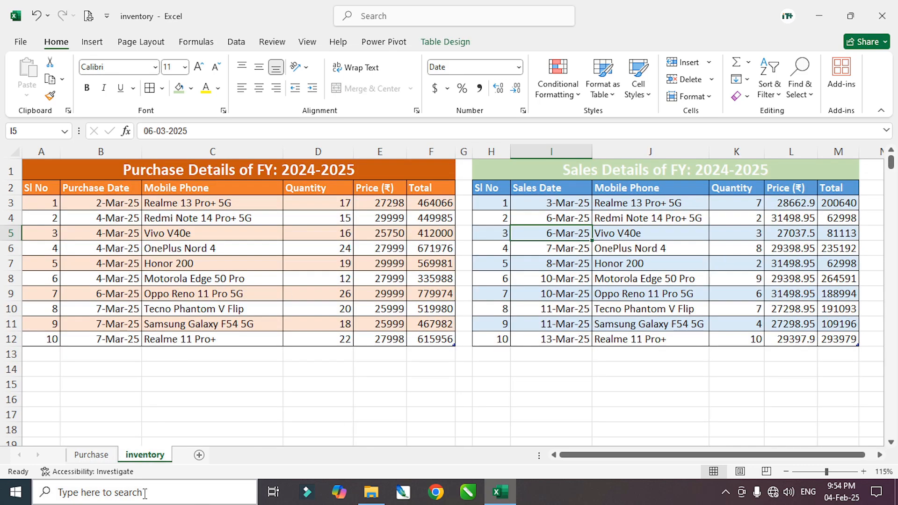
click(93, 456)
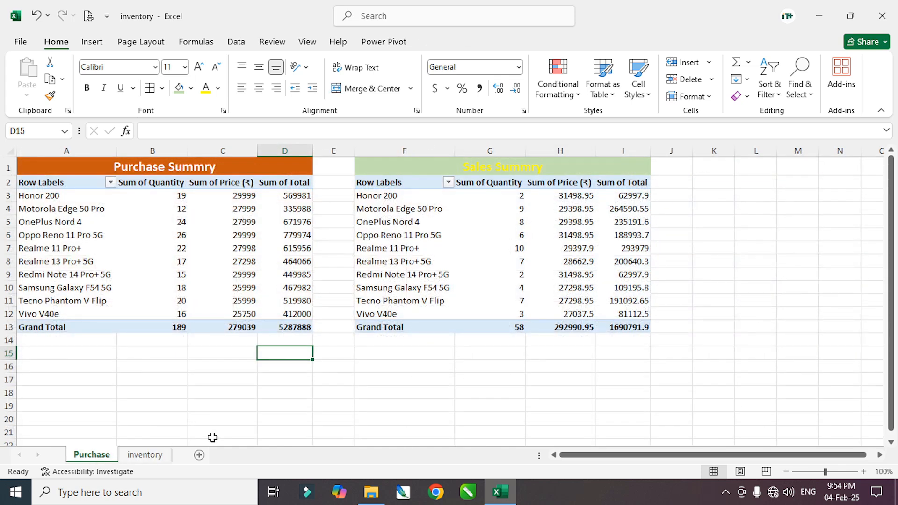
click(144, 456)
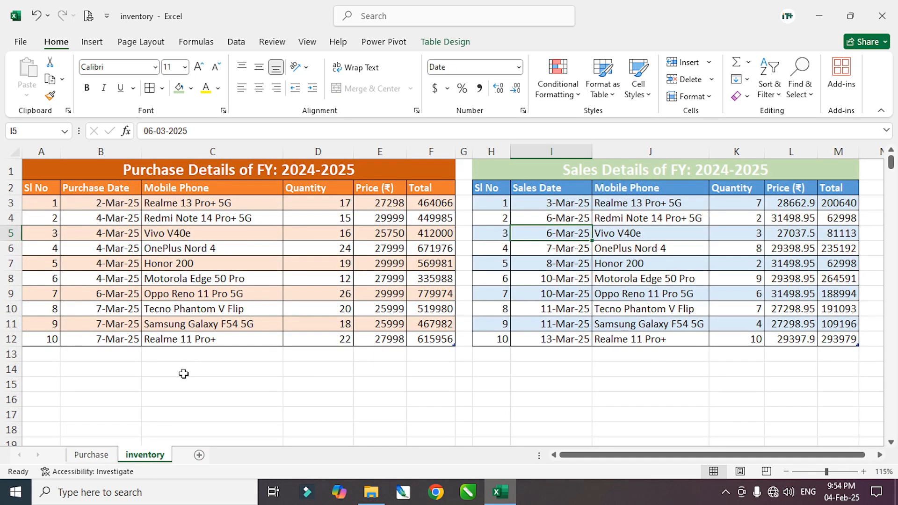
click(92, 456)
click(148, 456)
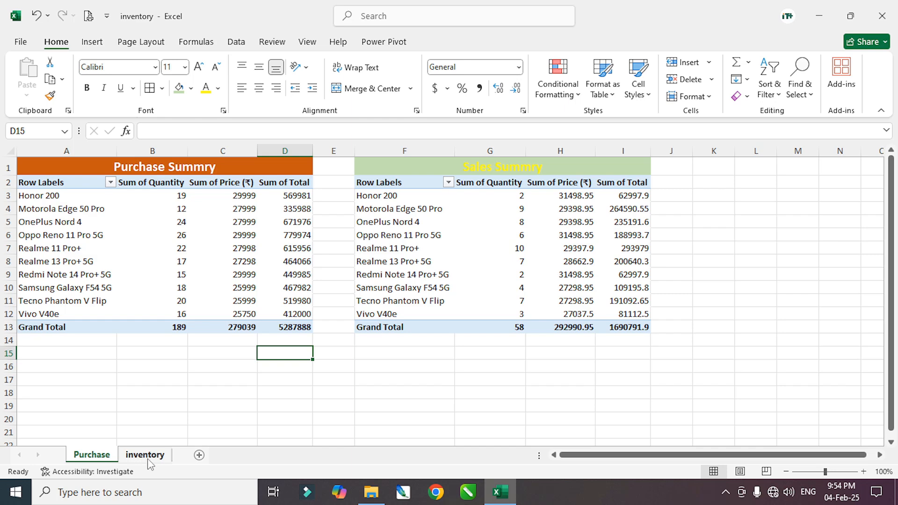
click(117, 457)
mouse_move(165, 299)
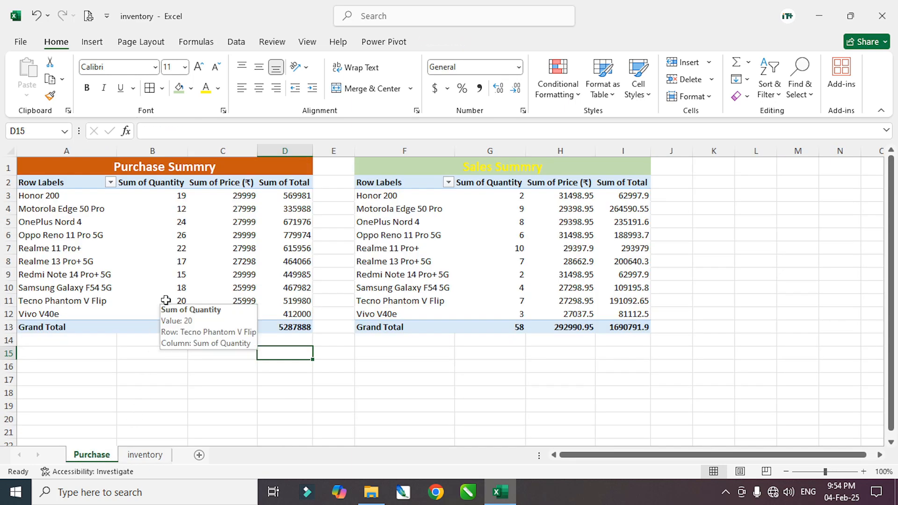
- Set the Purchase query behind the purchase pivot table to refresh every 1 minute
click(160, 221)
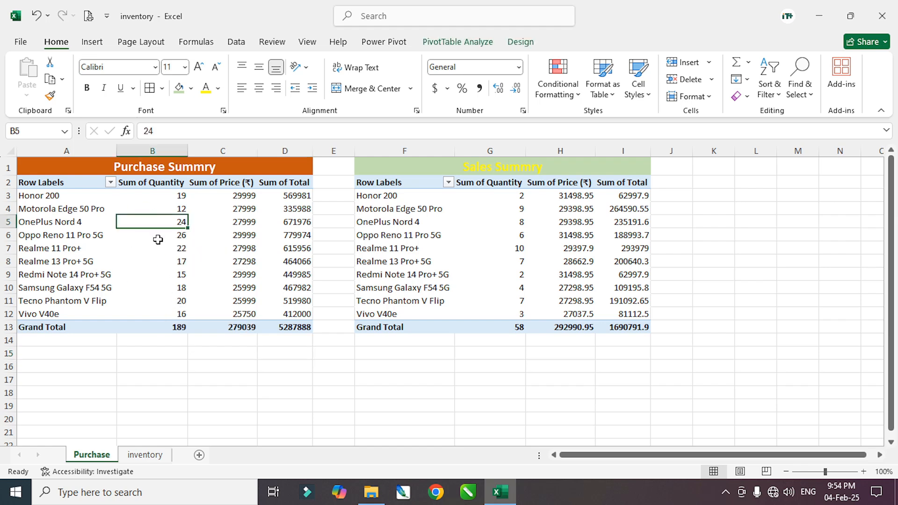
click(235, 42)
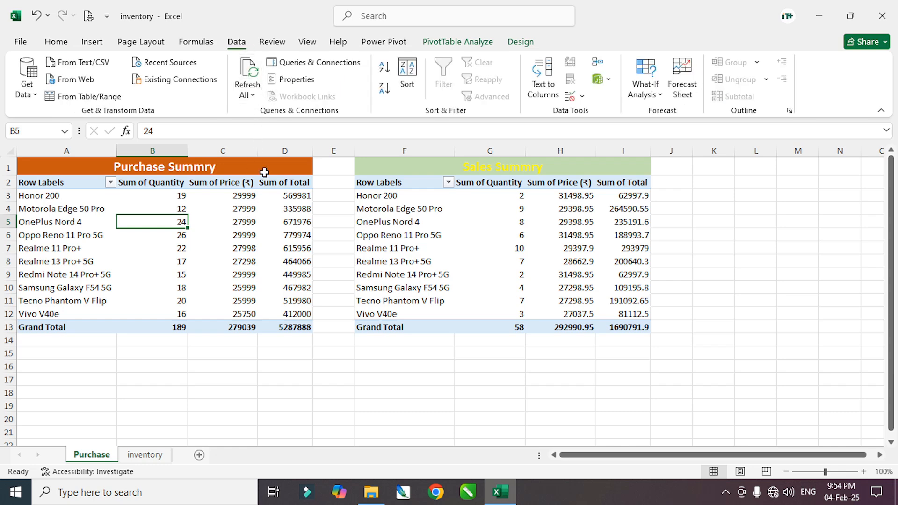
click(307, 87)
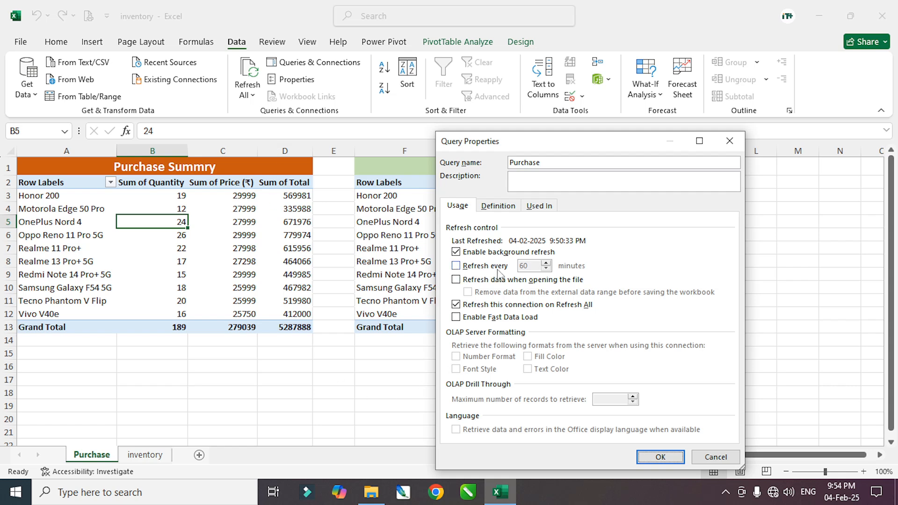
click(457, 267)
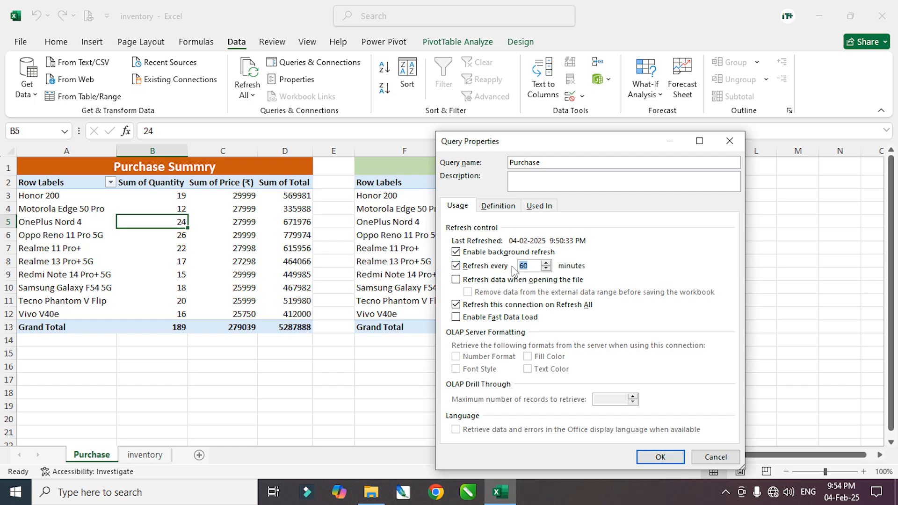
text(1)
click(659, 457)
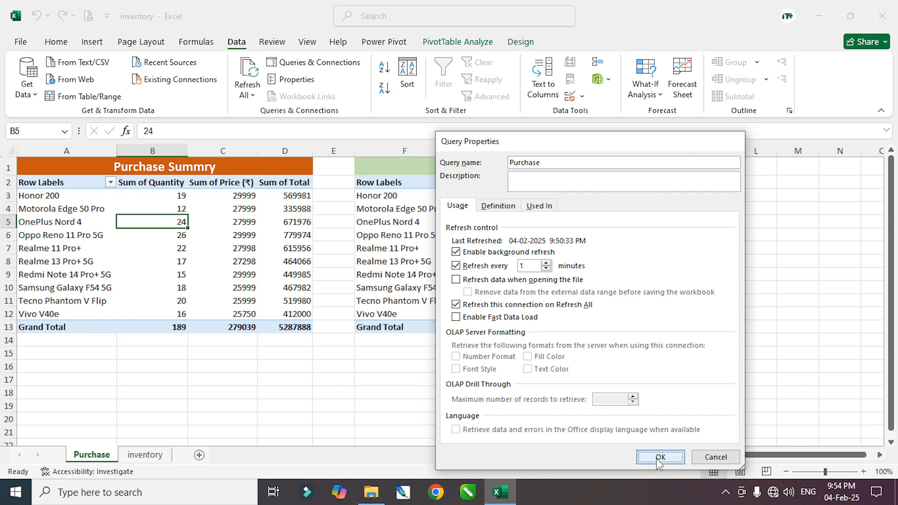
- Set the sales query behind the sales pivot table to refresh every 1 minute
click(492, 237)
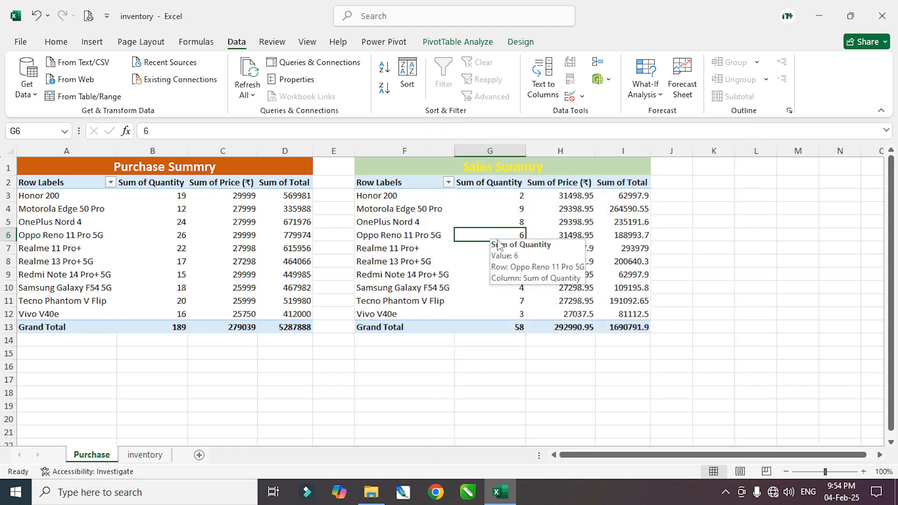
click(298, 80)
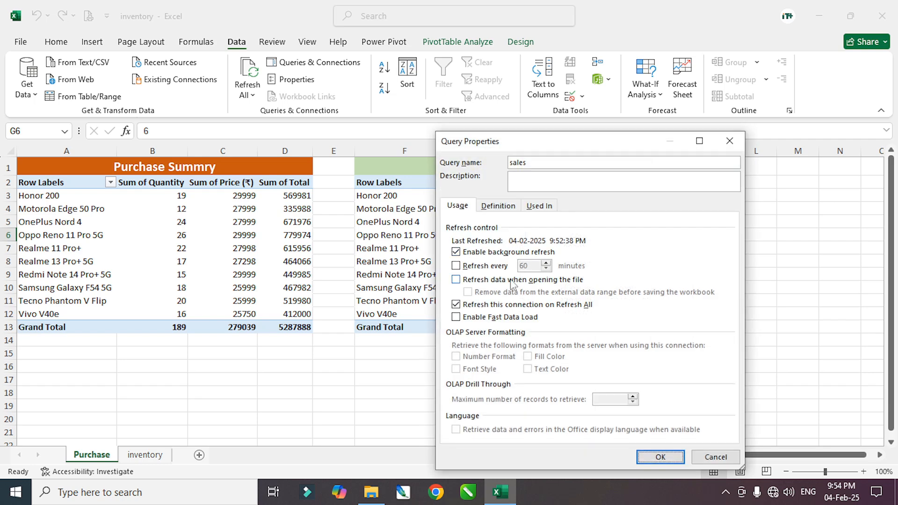
click(455, 266)
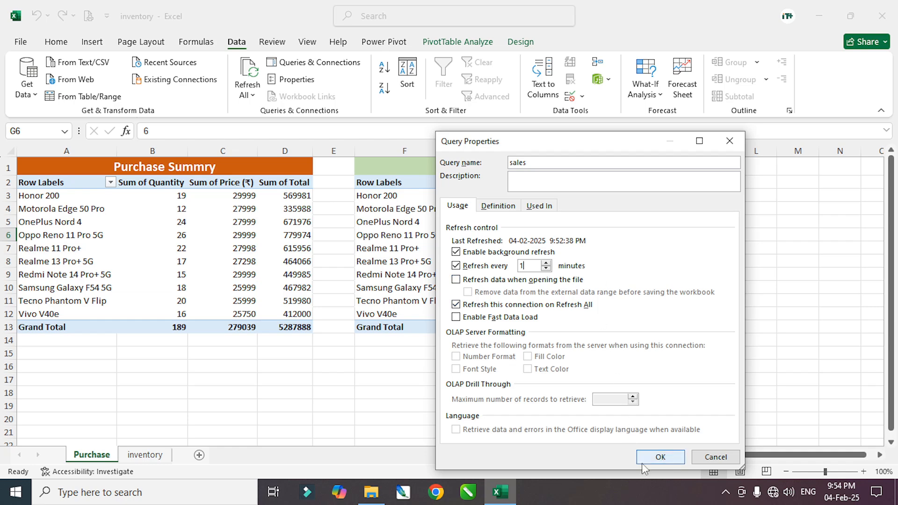
click(657, 458)
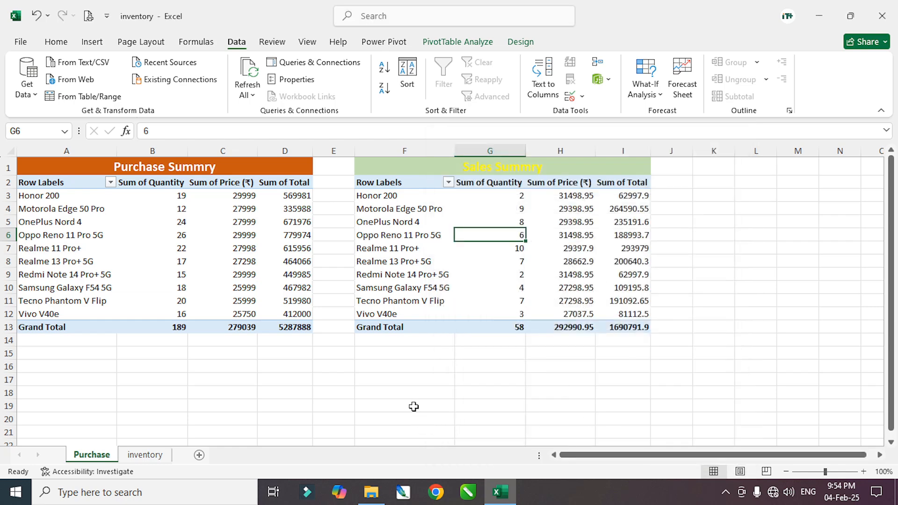
click(411, 396)
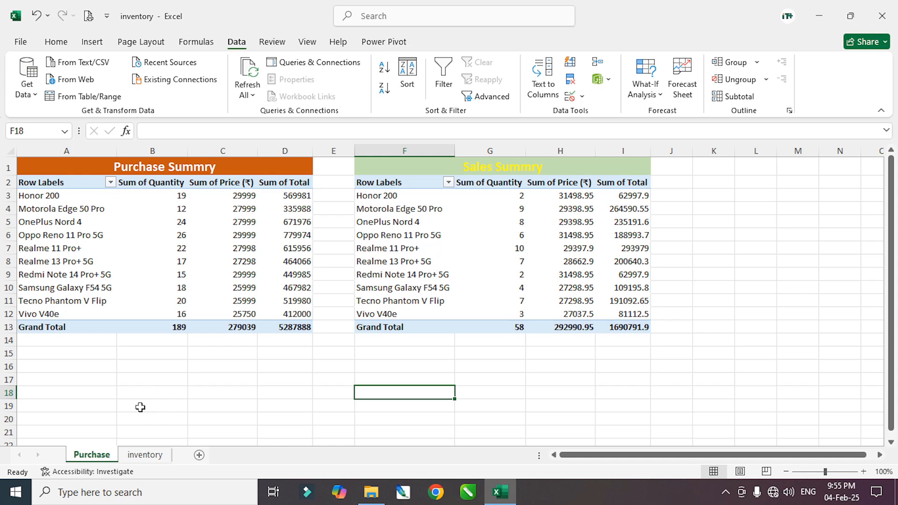
scroll(93, 261, up, 2)
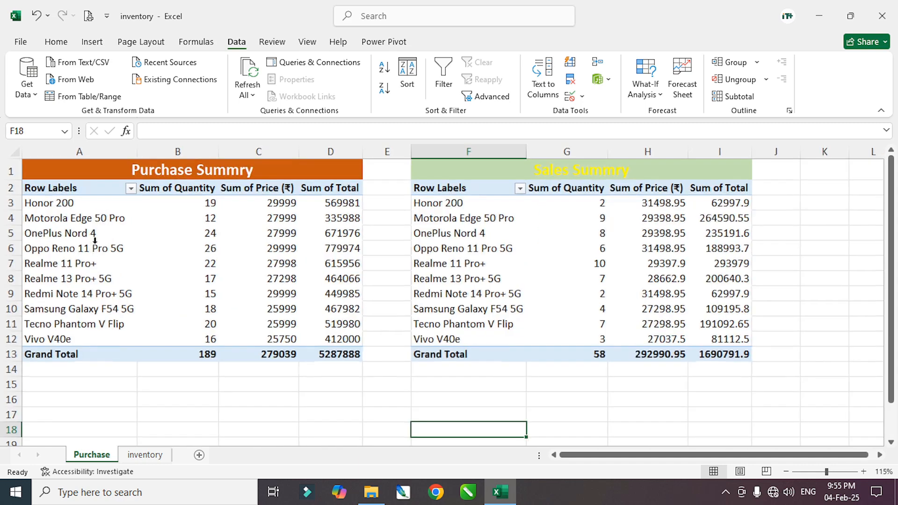
scroll(332, 329, up, 1)
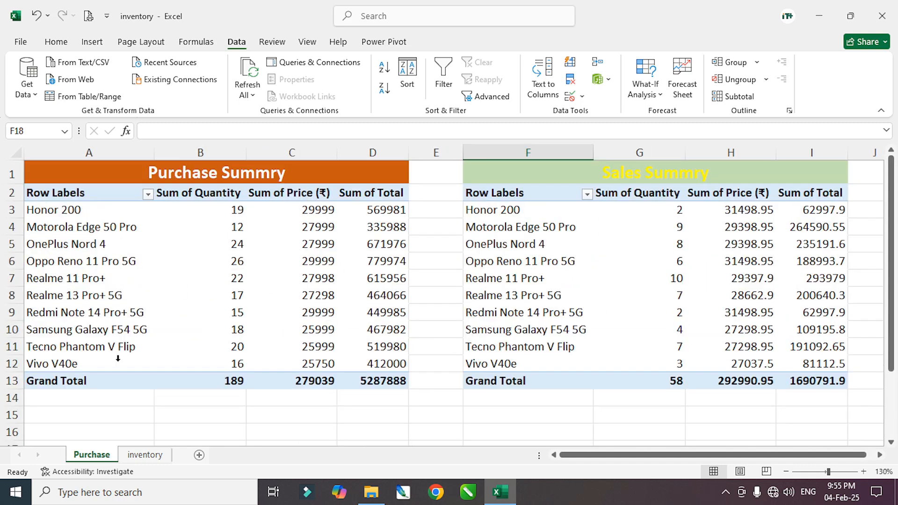
click(140, 420)
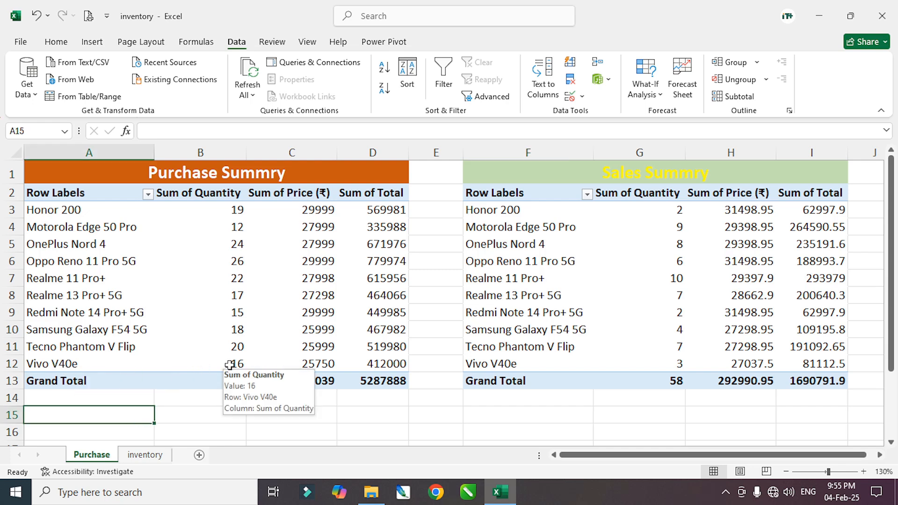
- Add a new row below the purchase details table in the inventory sheet with Sl No 11
click(145, 455)
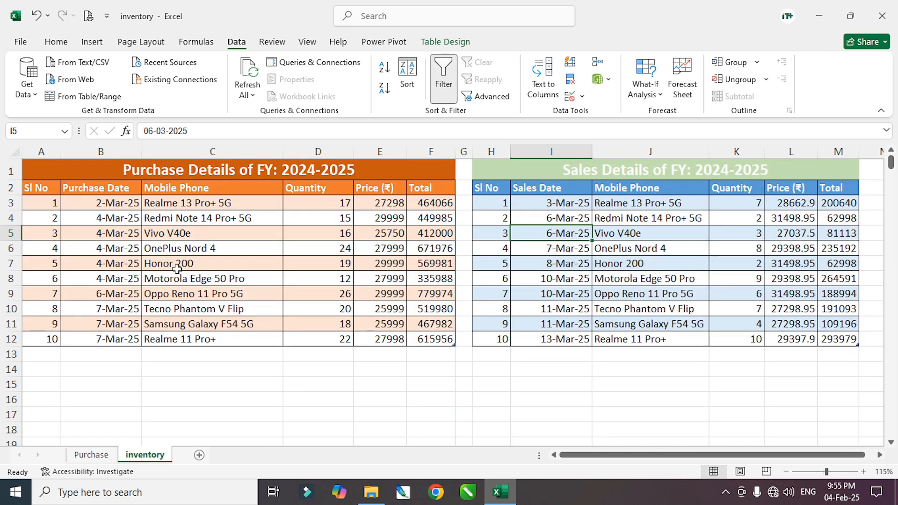
ctrl+scroll(177, 269, up, 1)
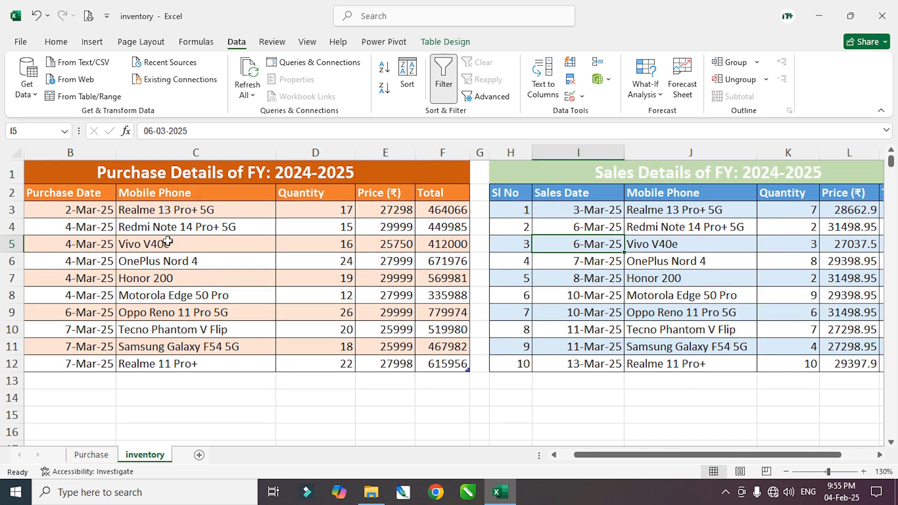
ctrl+scroll(167, 241, up, 1)
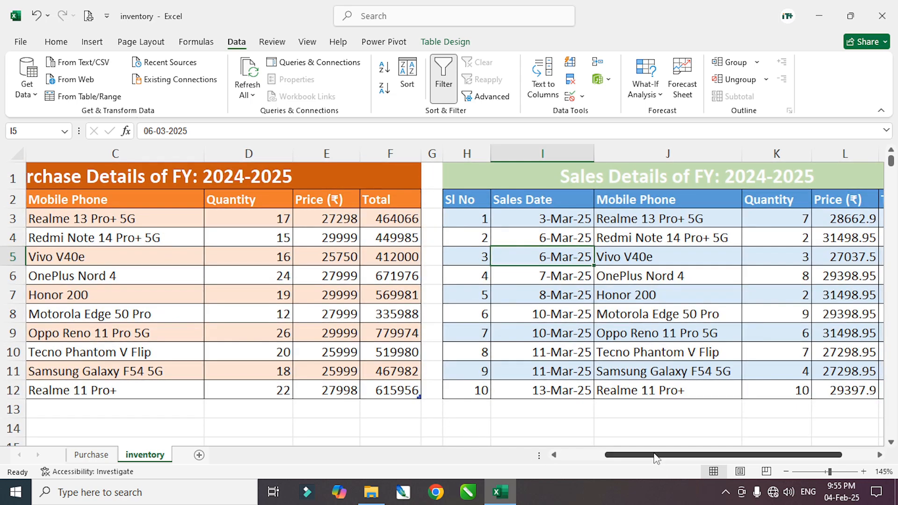
drag(657, 456, 612, 455)
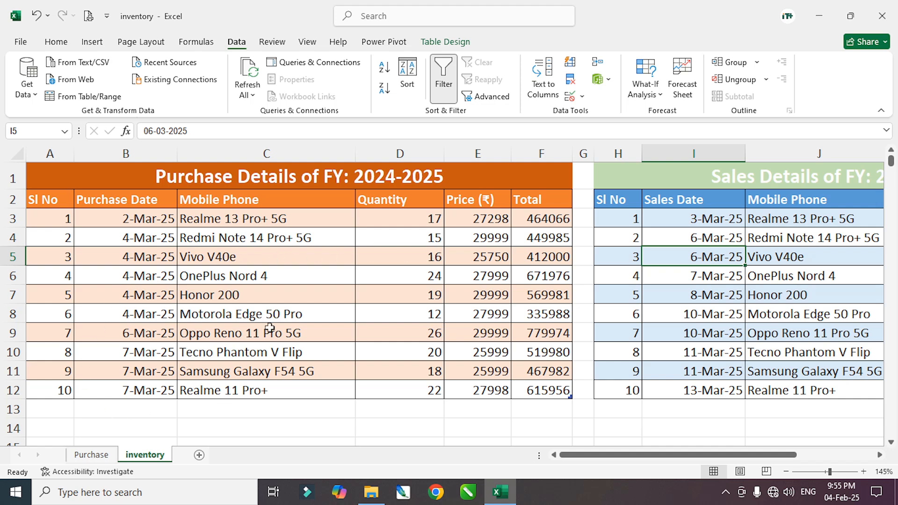
click(65, 408)
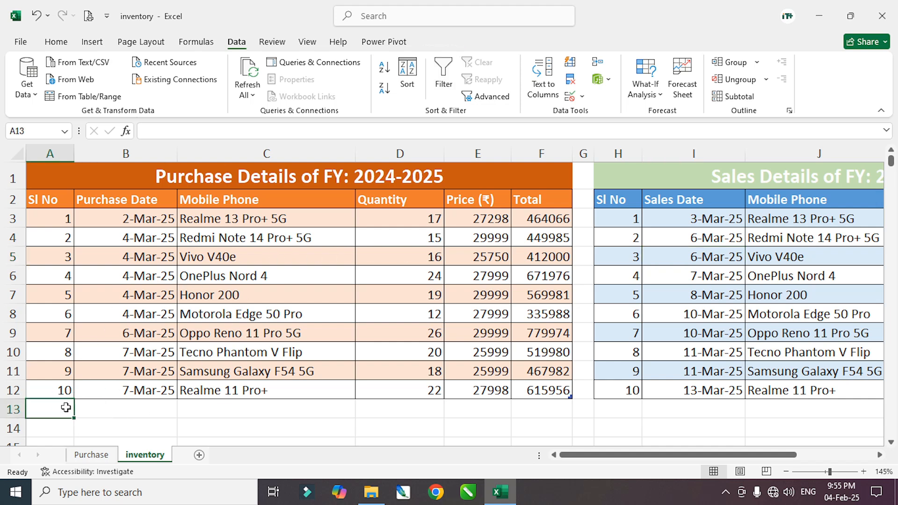
text(11)
key(Tab)
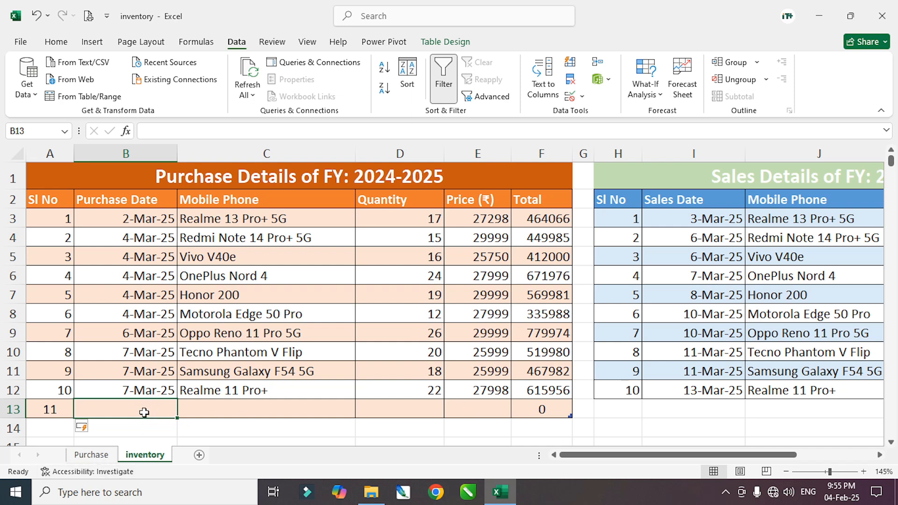
- Enter the purchase date 8-03-25 and the mobile phone Vivo V40e for purchase record 11
text(8)
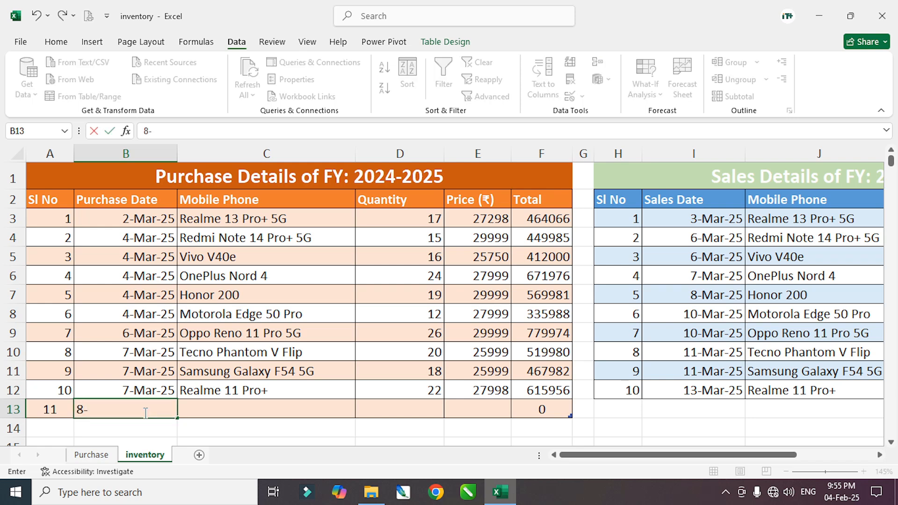
text(-03-25)
key(Tab)
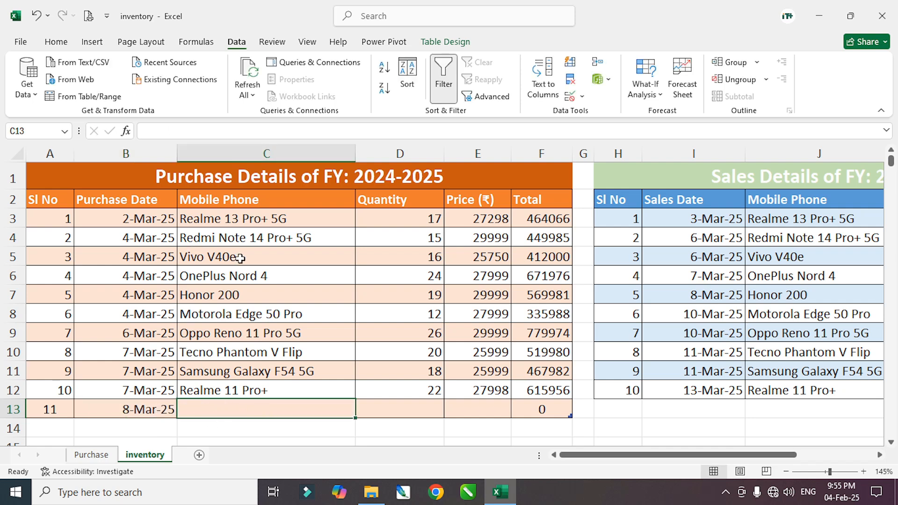
text(vivo V40e)
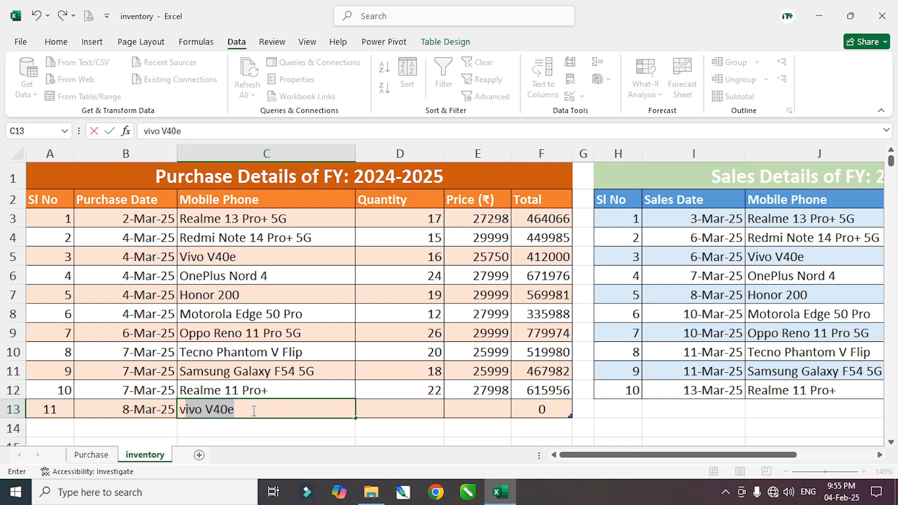
key(Tab)
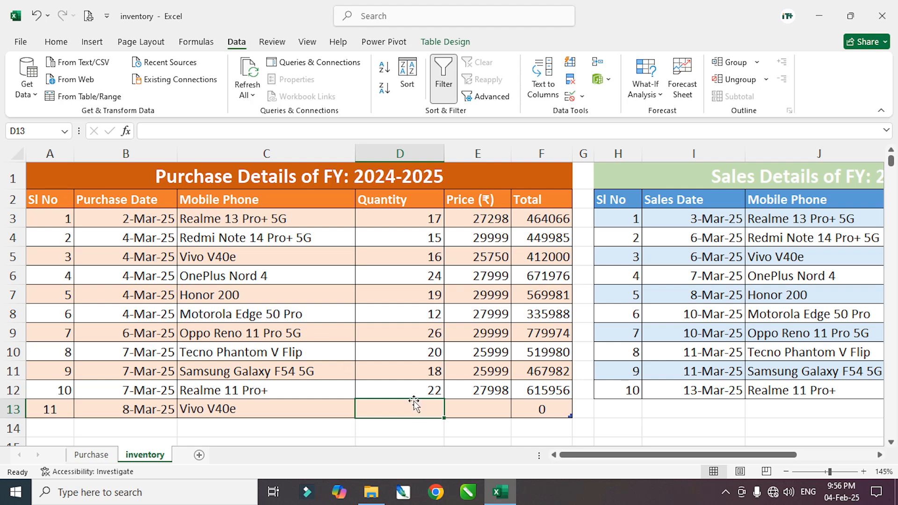
- Enter quantity 4 and price 25750 for purchase record 11
text(4)
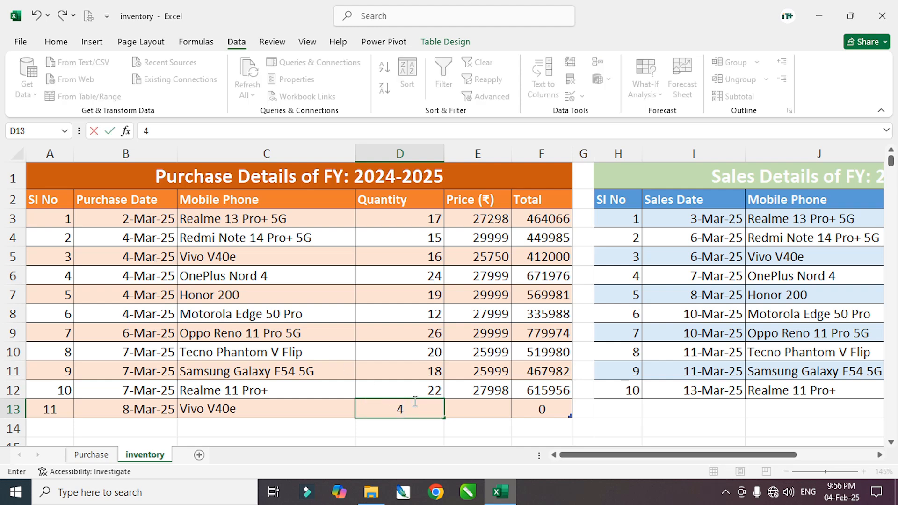
key(Tab)
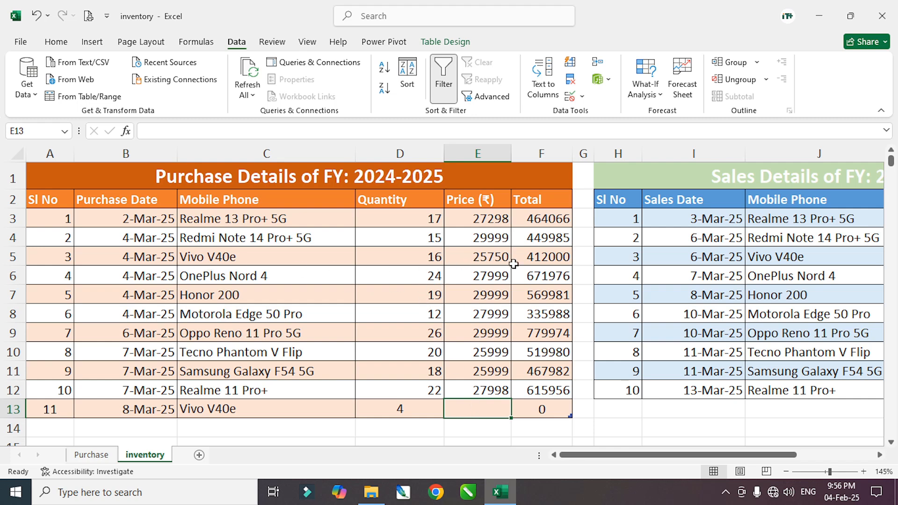
text(25750)
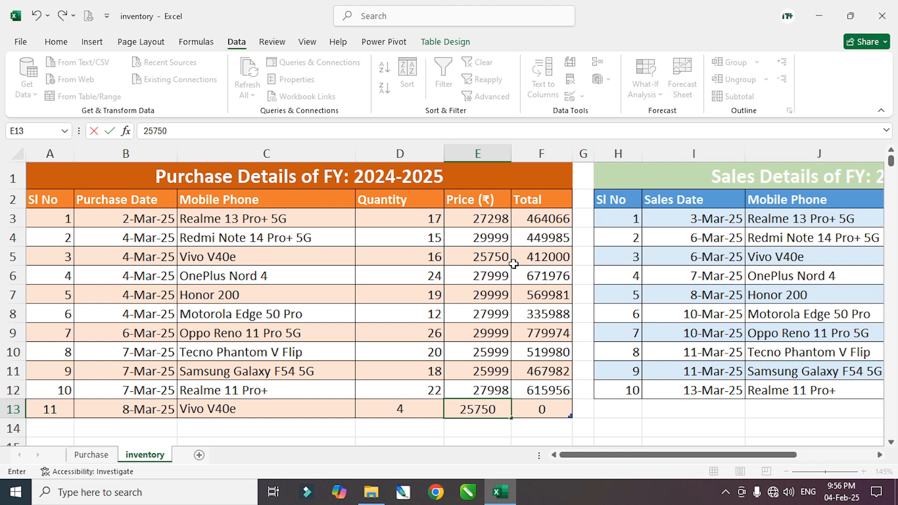
key(Tab)
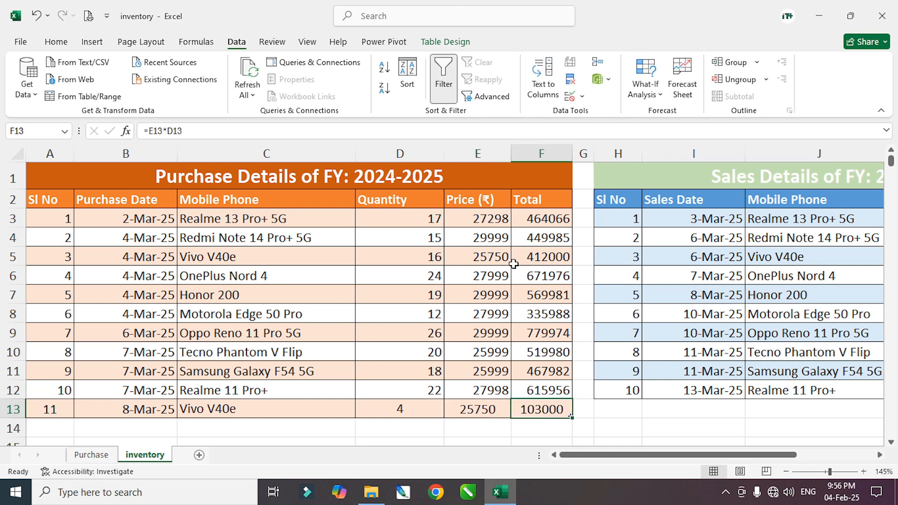
- Right-align the quantity and Sl No cells of purchase record 11 to match the rows above
click(408, 415)
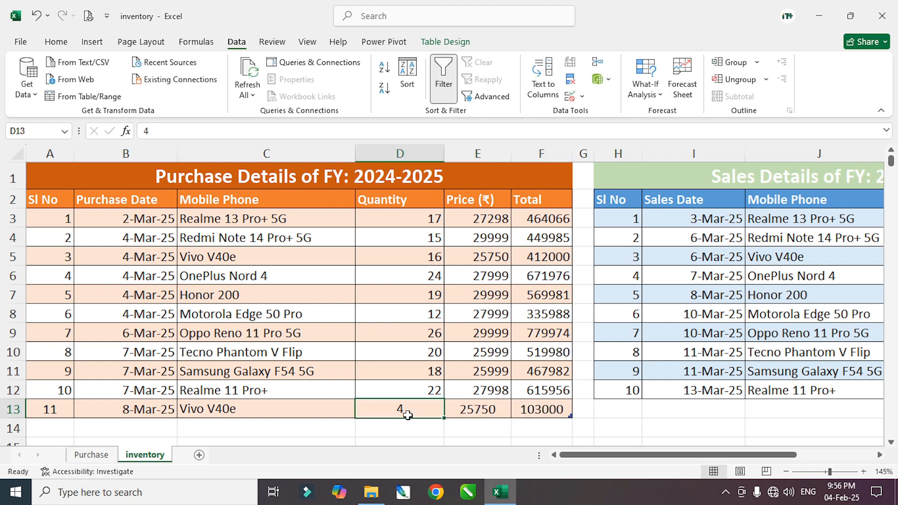
click(56, 42)
click(277, 88)
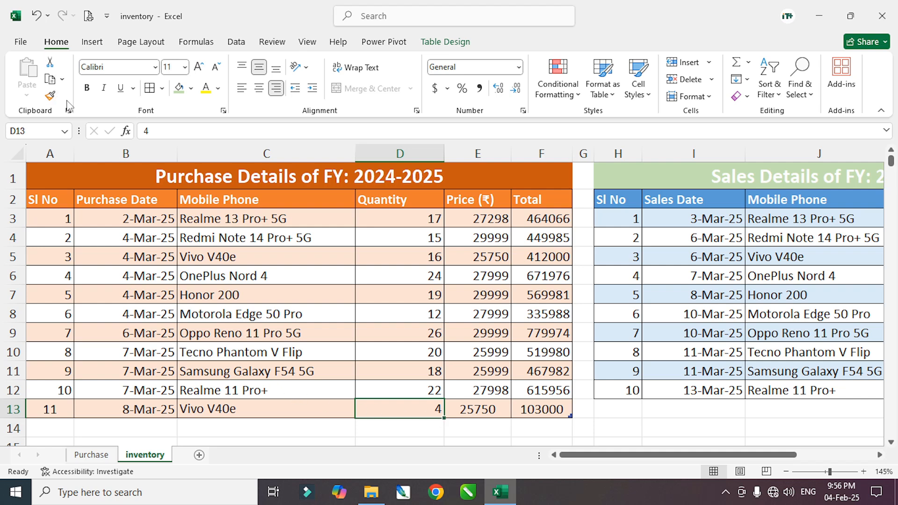
click(21, 43)
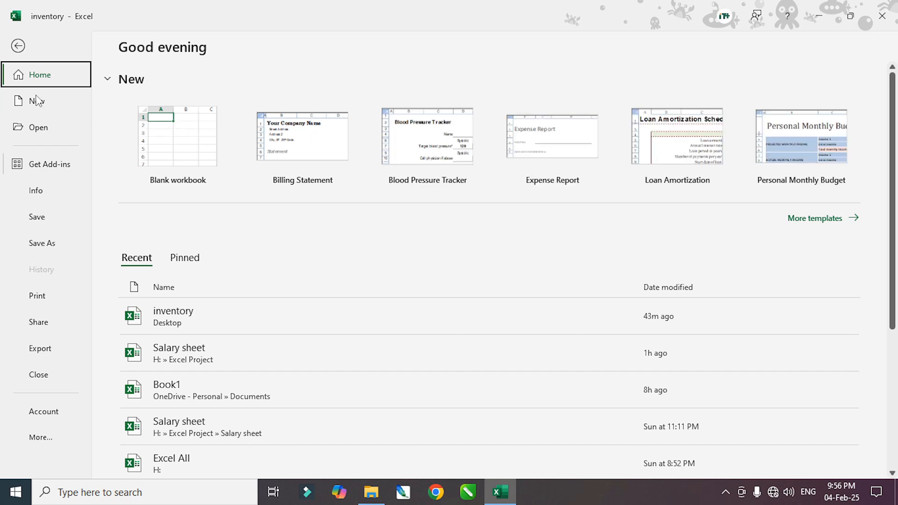
click(19, 46)
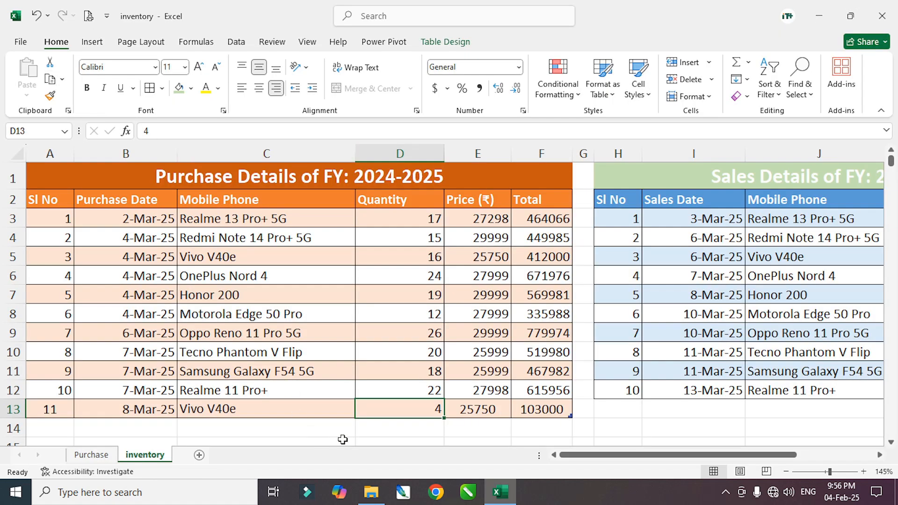
click(69, 404)
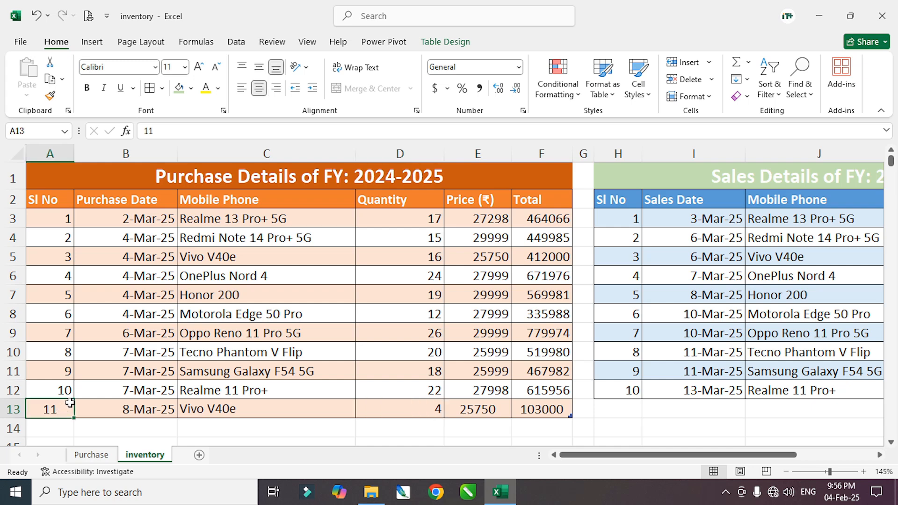
click(276, 88)
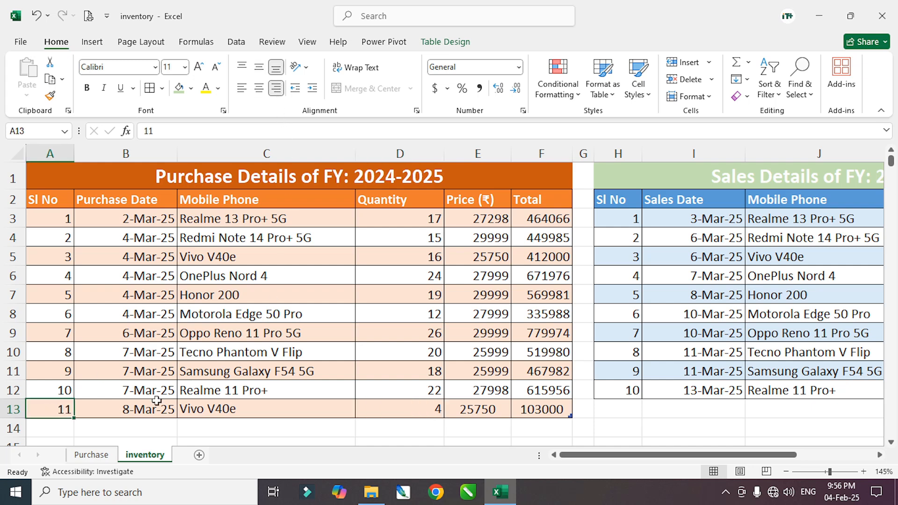
- Check the Vivo V40e row of the purchase summary on the Purchase sheet against the new purchase record once the data refreshes
scroll(329, 384, down, 1)
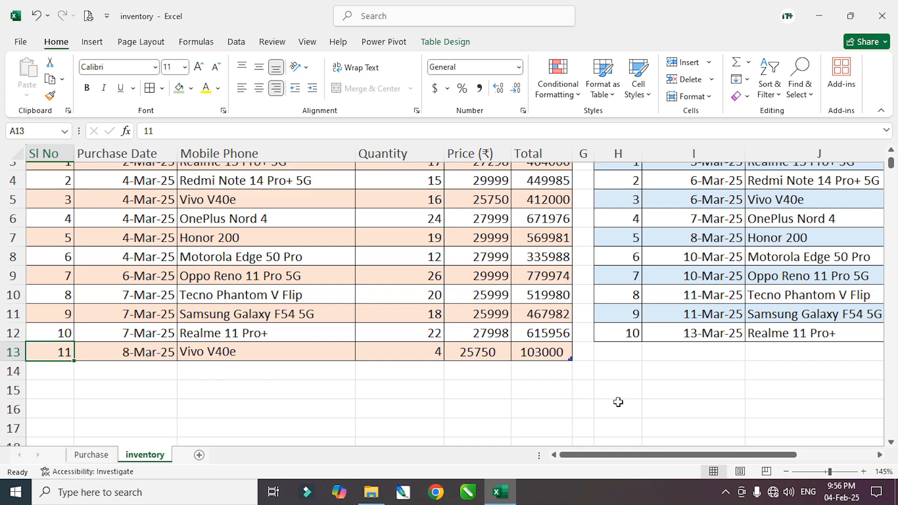
scroll(234, 381, up, 1)
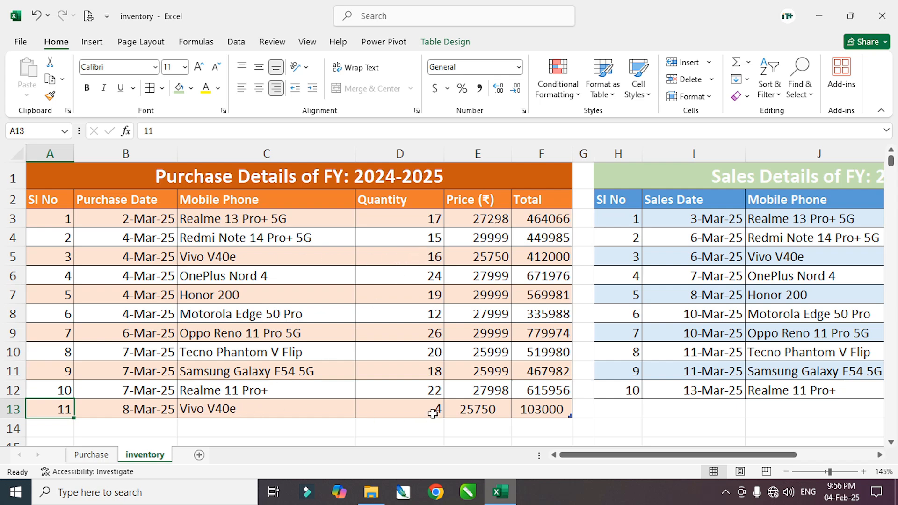
click(90, 455)
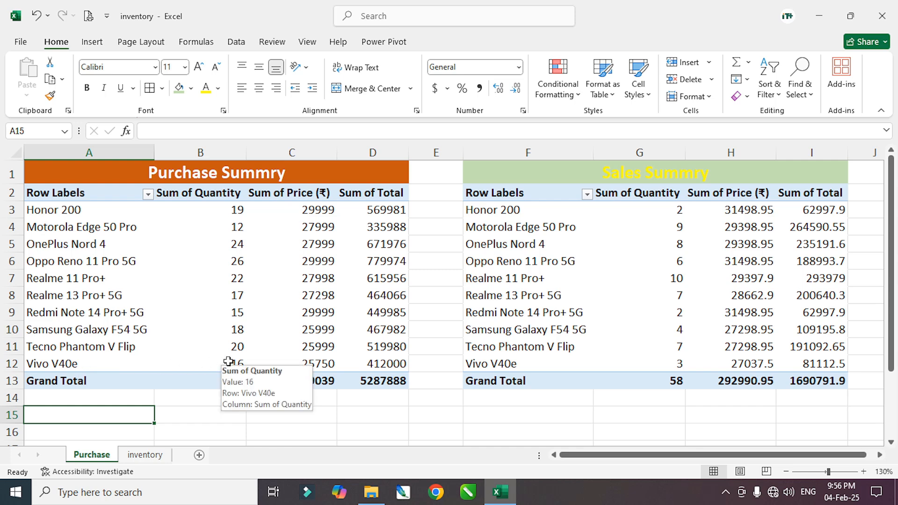
key(ctrl+alt+F5)
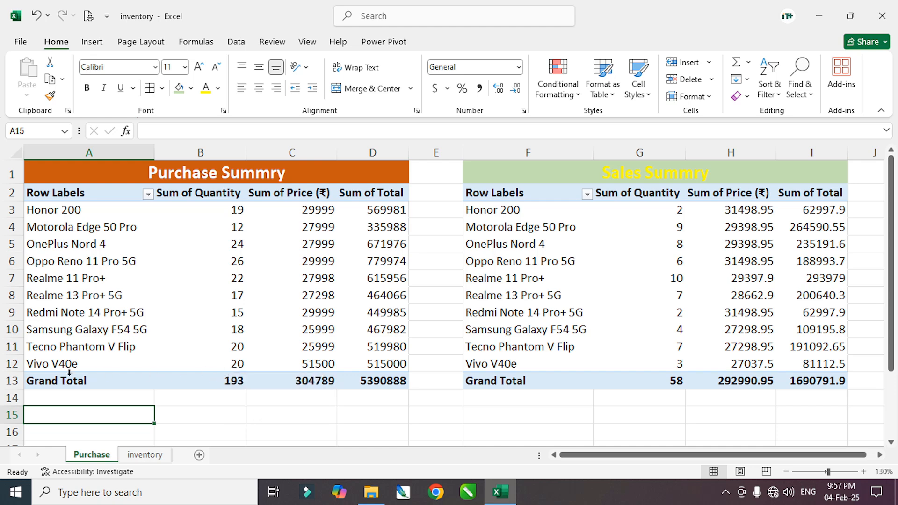
click(148, 462)
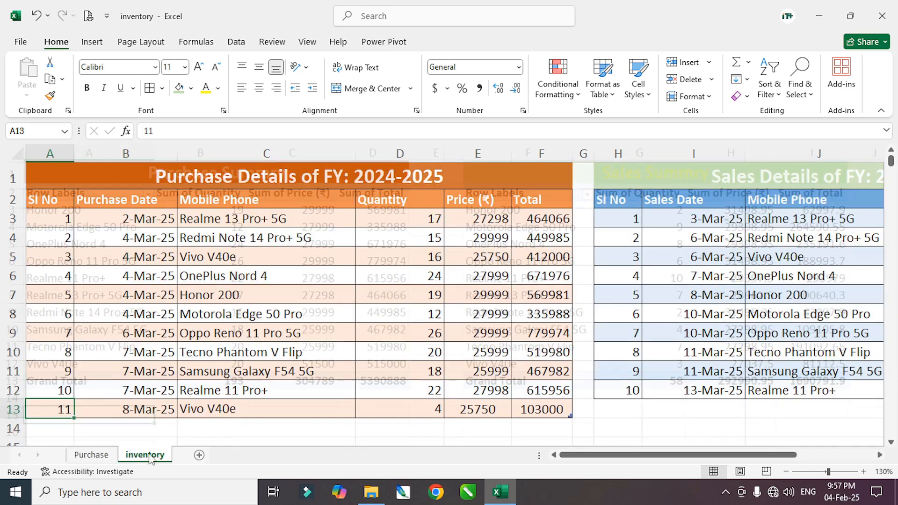
scroll(136, 360, down, 1)
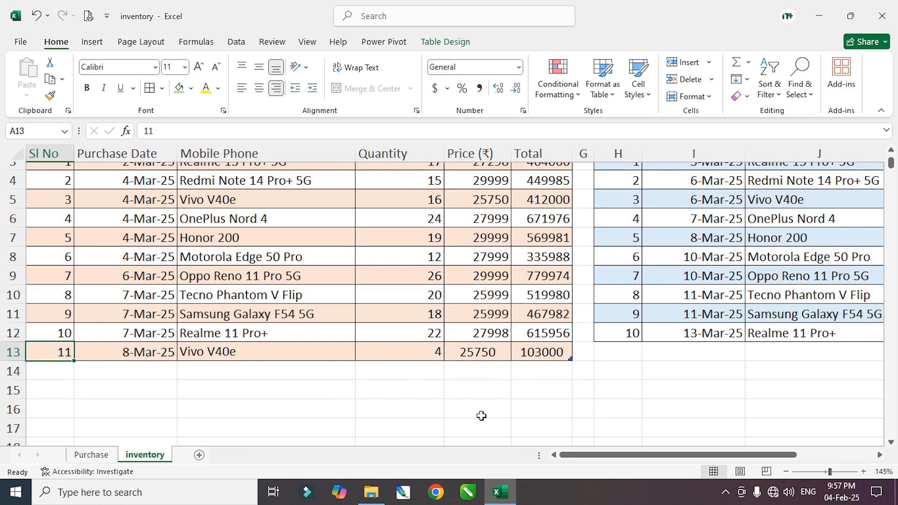
click(96, 455)
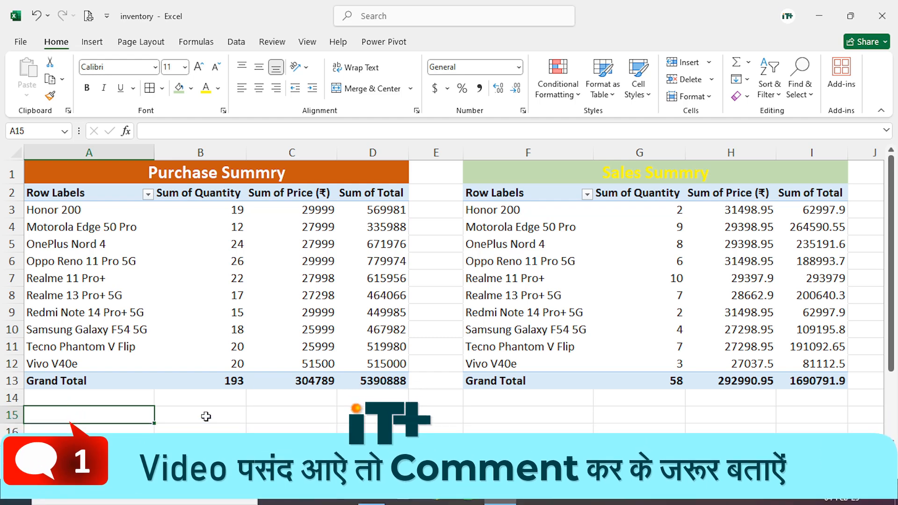
- Add a new row below the sales details table in the inventory sheet with Sl No 11 and sales date 14-03-25
click(149, 461)
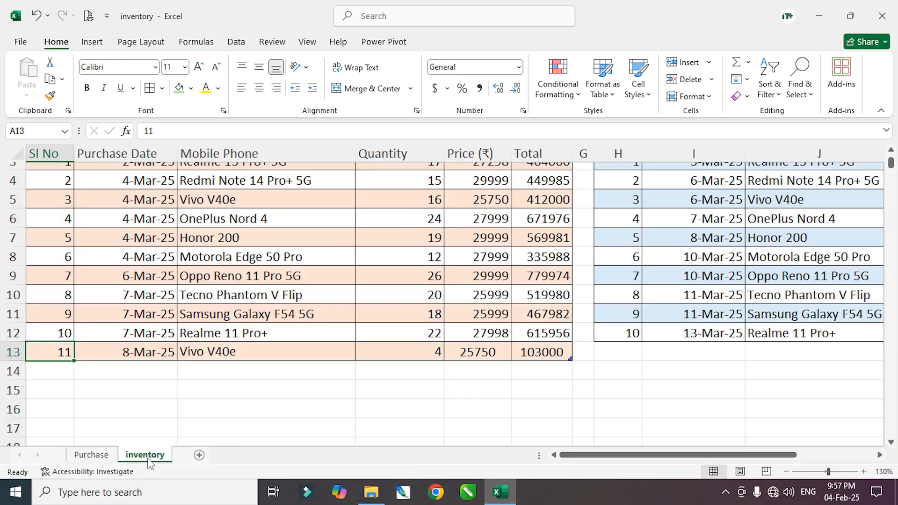
drag(777, 458, 868, 452)
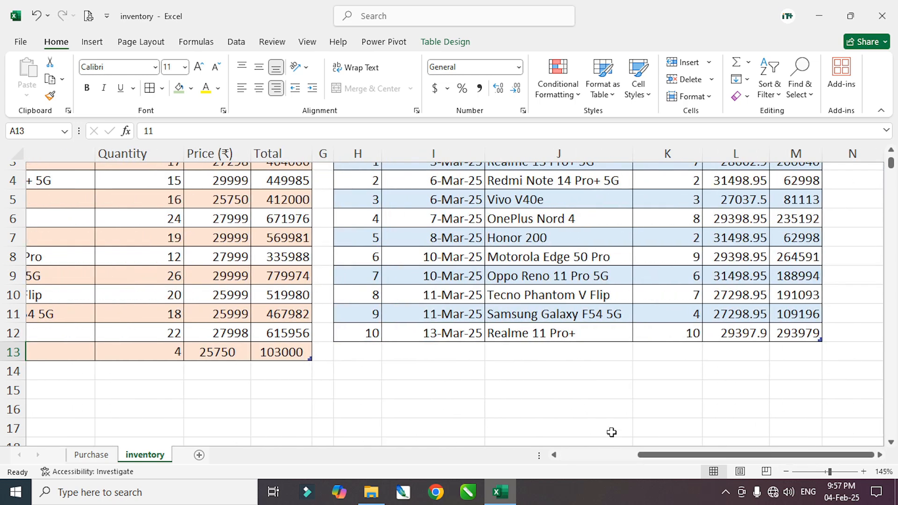
click(369, 361)
text(11)
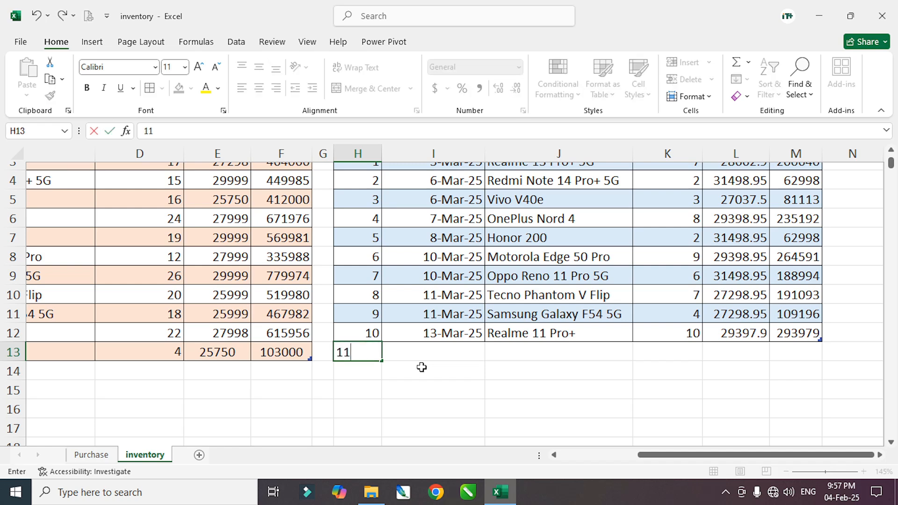
key(Tab)
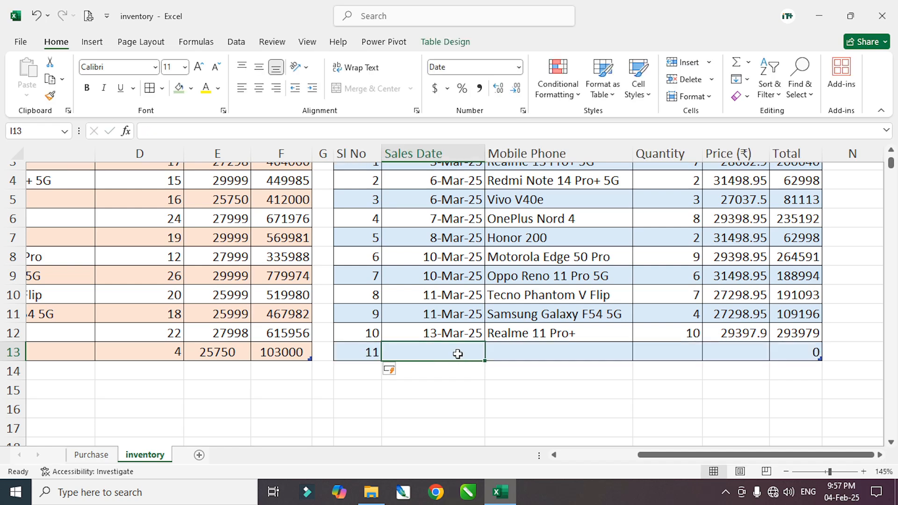
text(14-03-25)
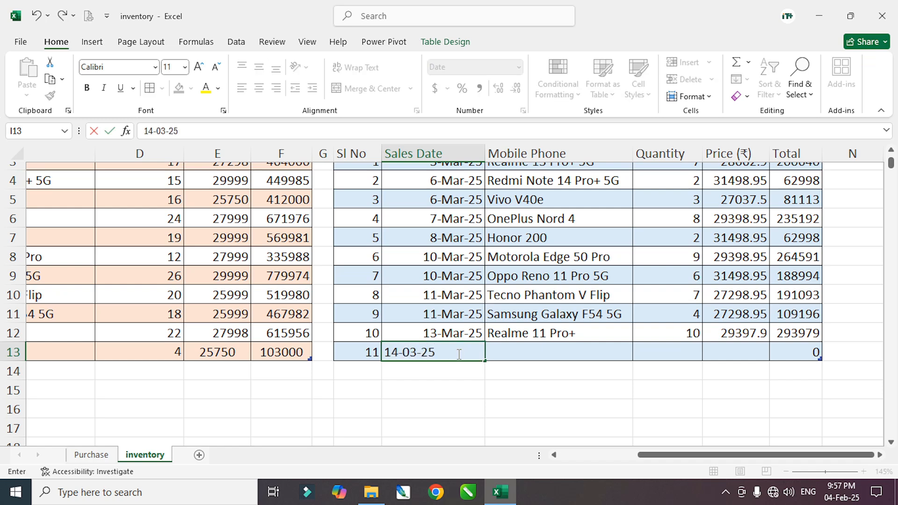
key(Tab)
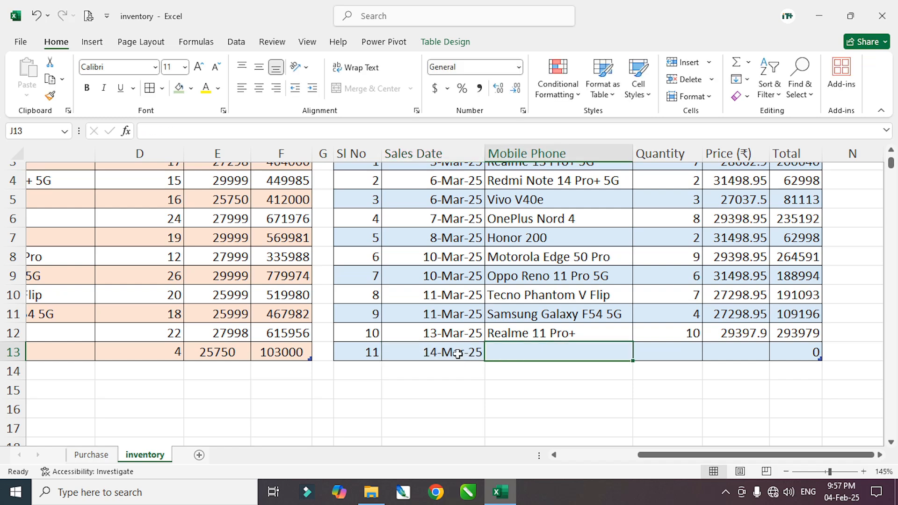
- Enter the mobile phone Honor 200, quantity 3 and price 31498 for sales record 11
scroll(509, 332, up, 1)
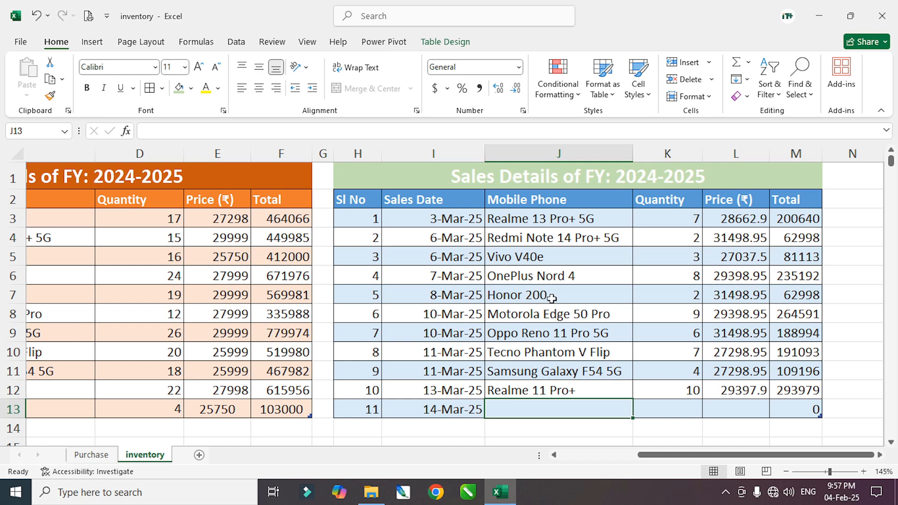
text(h)
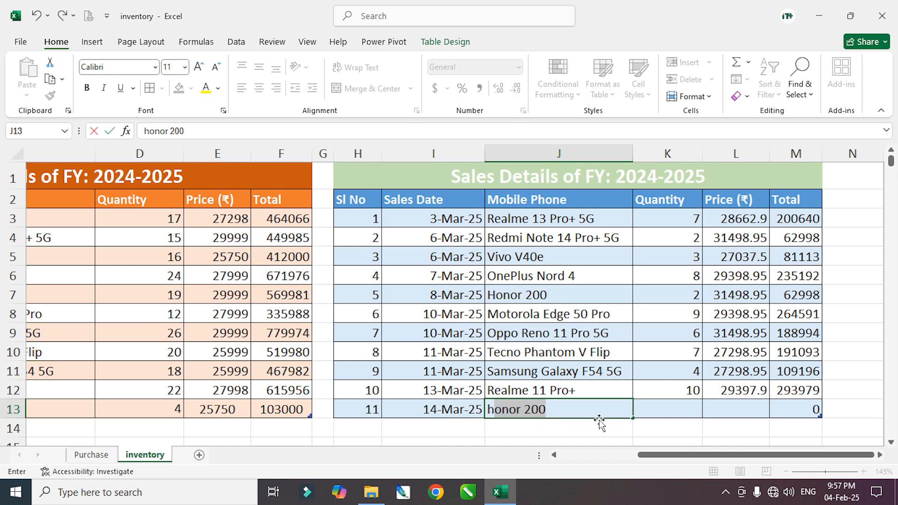
key(Tab)
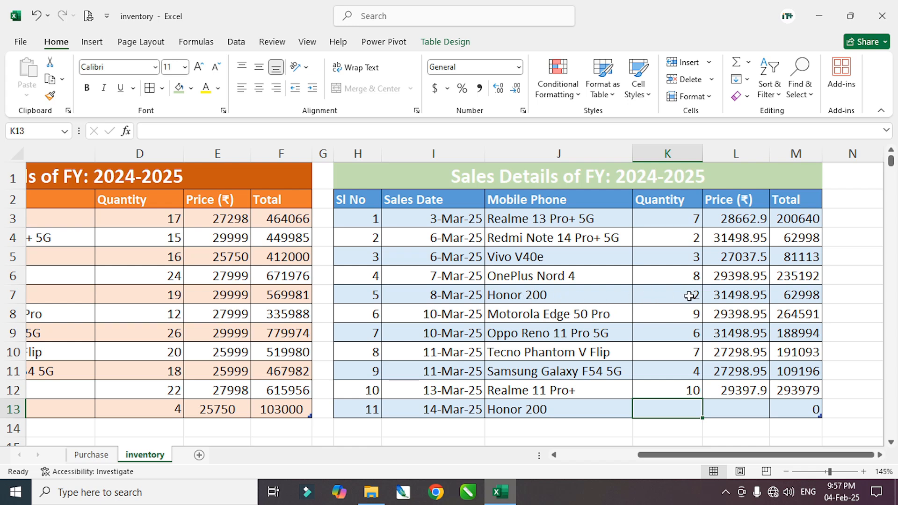
text(h)
key(BackSpace)
key(BackSpace)
text(3)
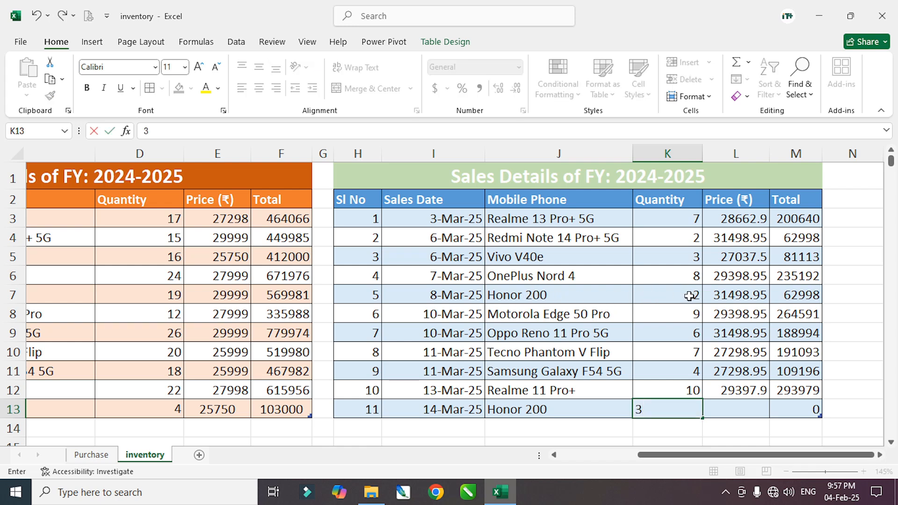
key(Tab)
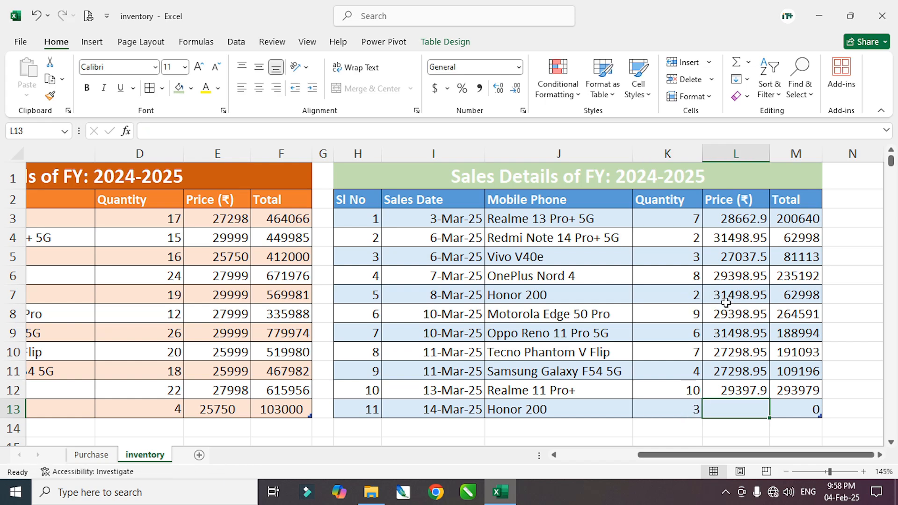
text(31498)
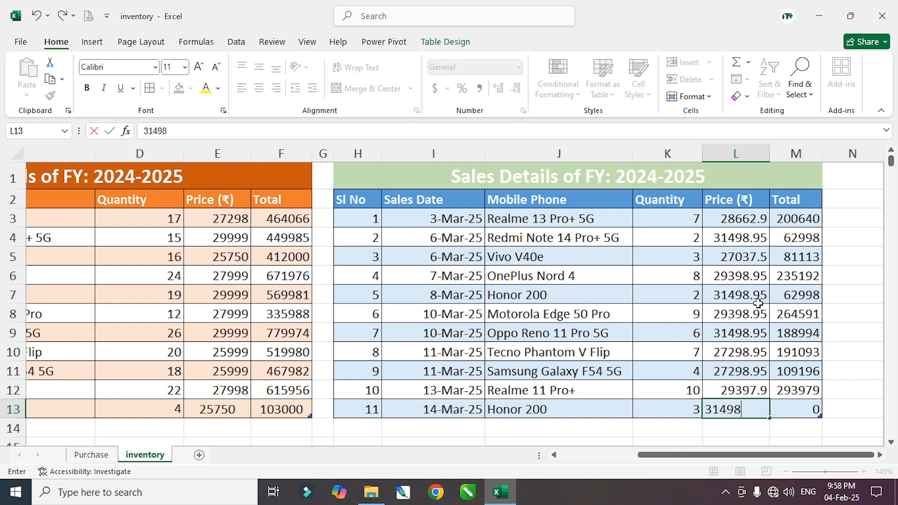
key(Tab)
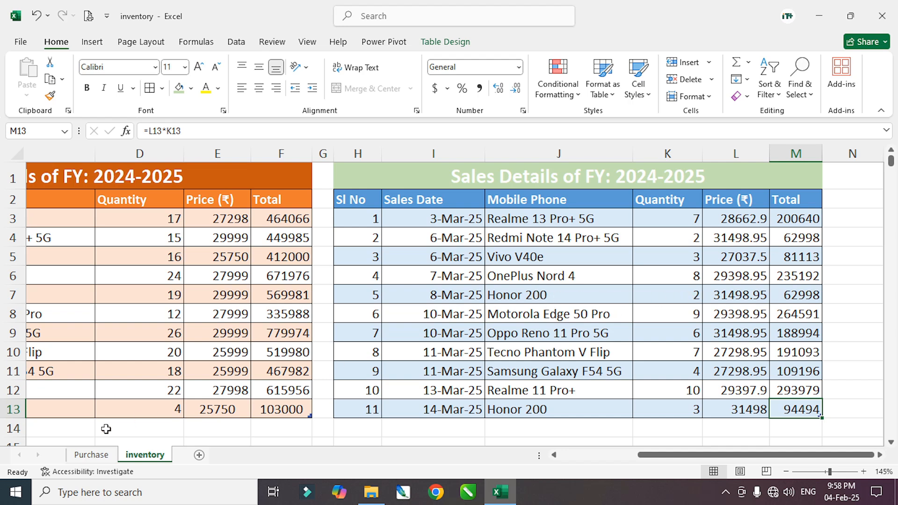
- Check the Honor 200 row of the sales summary on the Purchase sheet once the automatic refresh has run
click(93, 454)
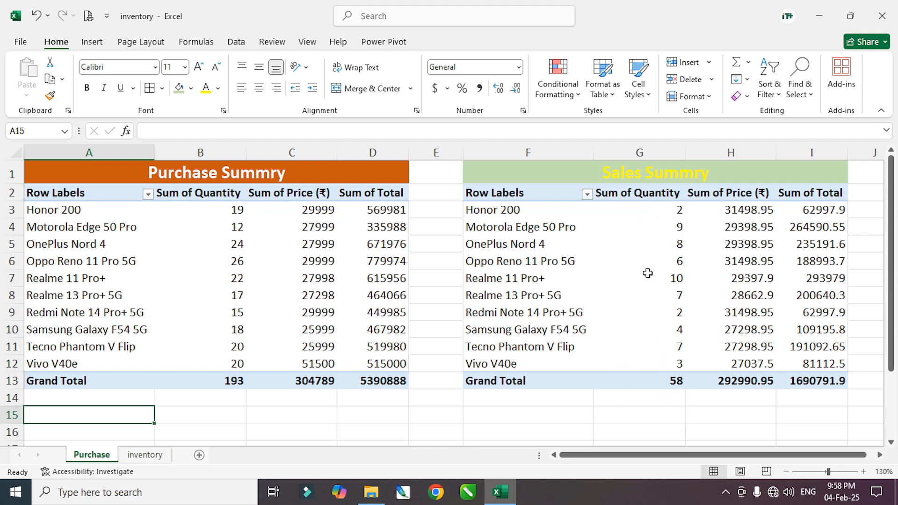
mouse_move(647, 273)
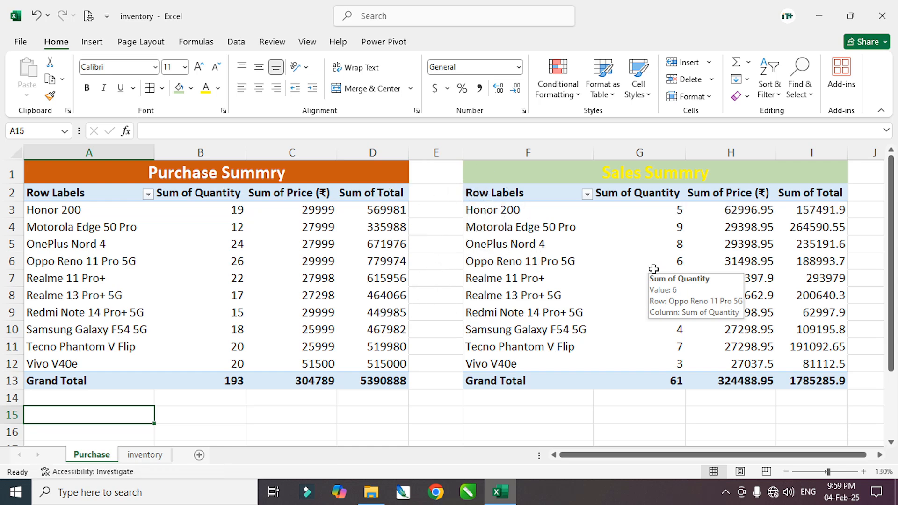
mouse_move(678, 223)
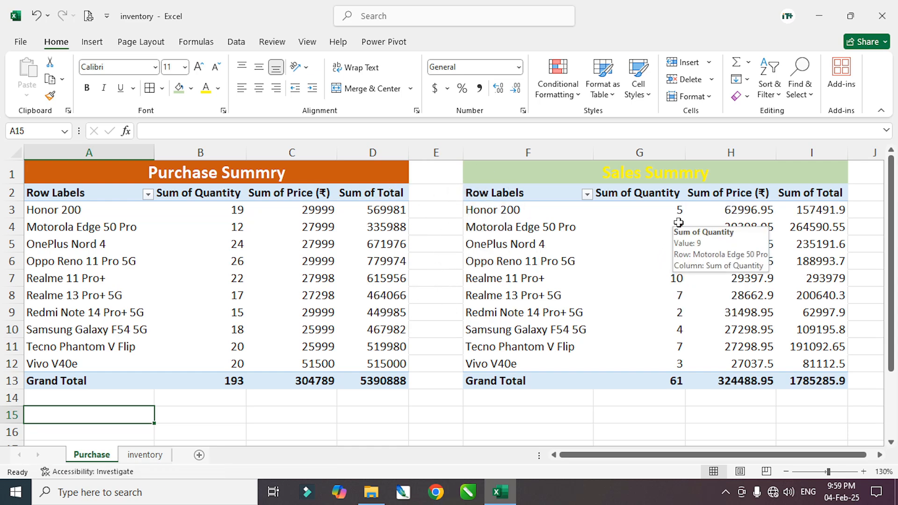